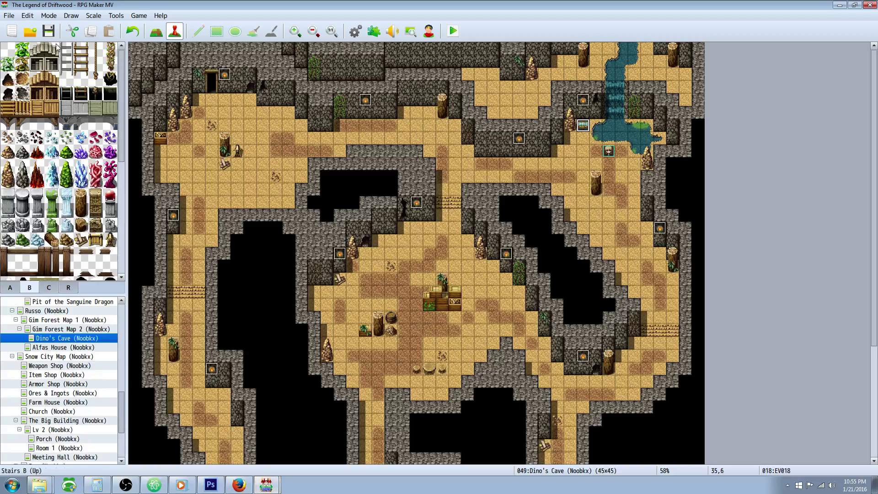
Review the CmdInp plugin's Text Variable parameter in the Plugin Manager, leaving it unchanged
left_click(373, 31)
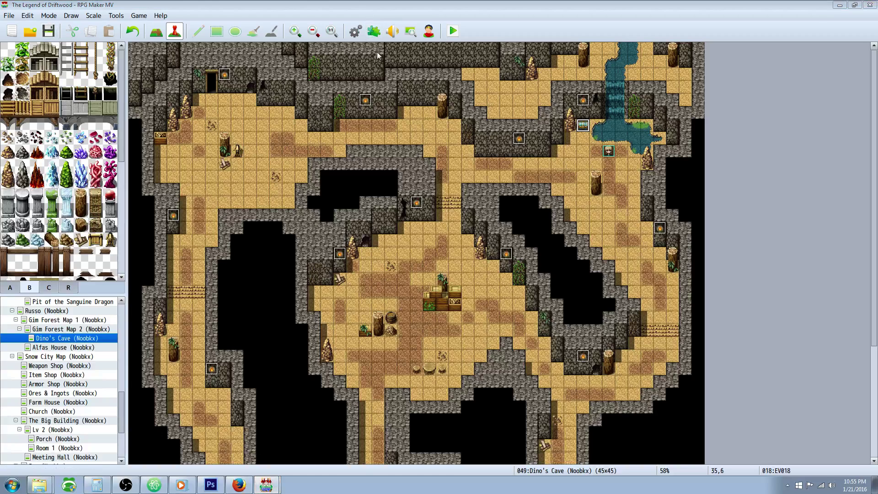
scroll(313, 178, "down", 5)
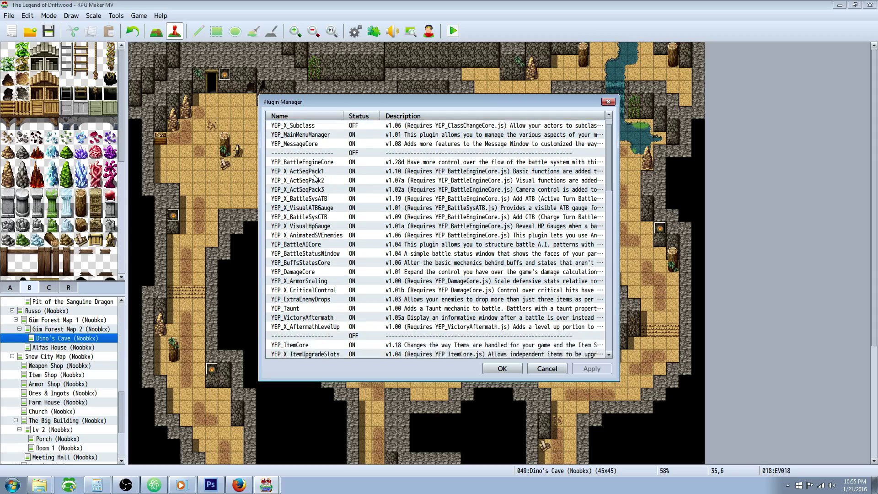
left_click(297, 217)
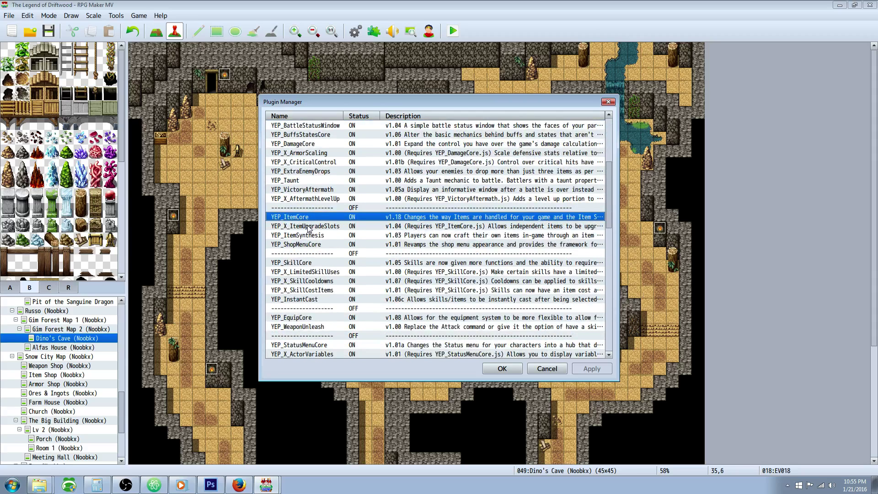
left_click(310, 229)
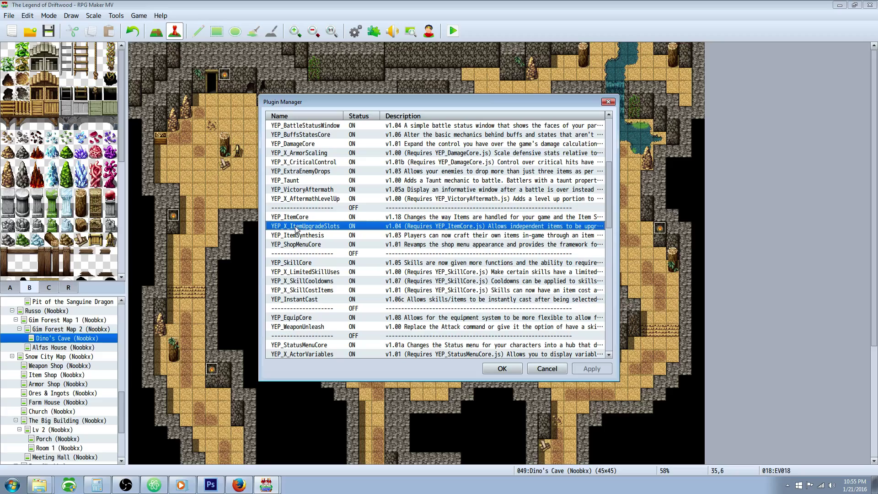
scroll(357, 227, "down", 8)
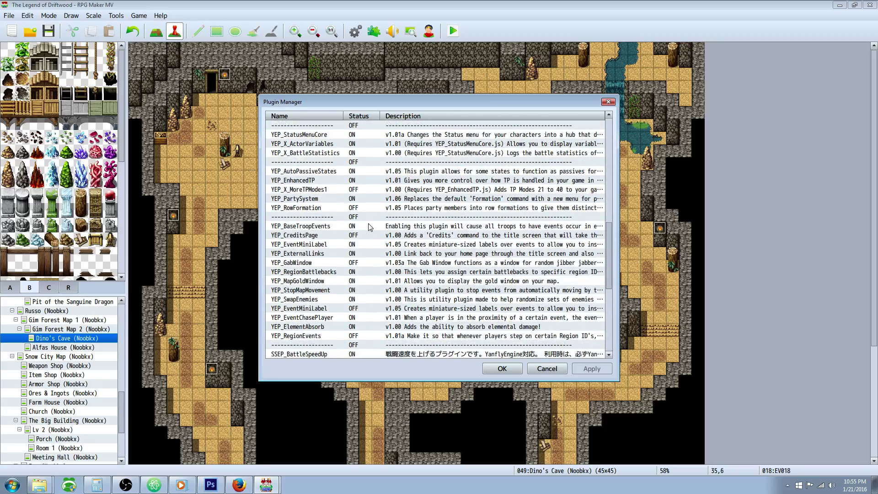
scroll(370, 227, "down", 8)
left_click(292, 309)
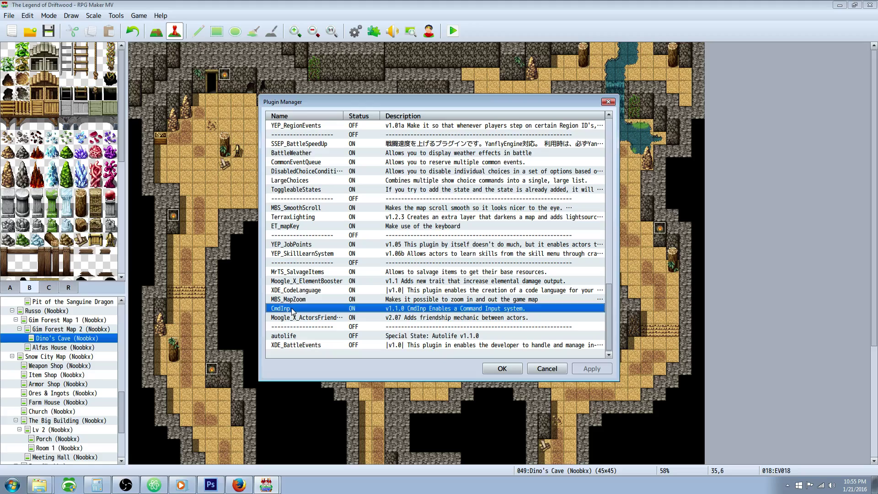
double_click(293, 309)
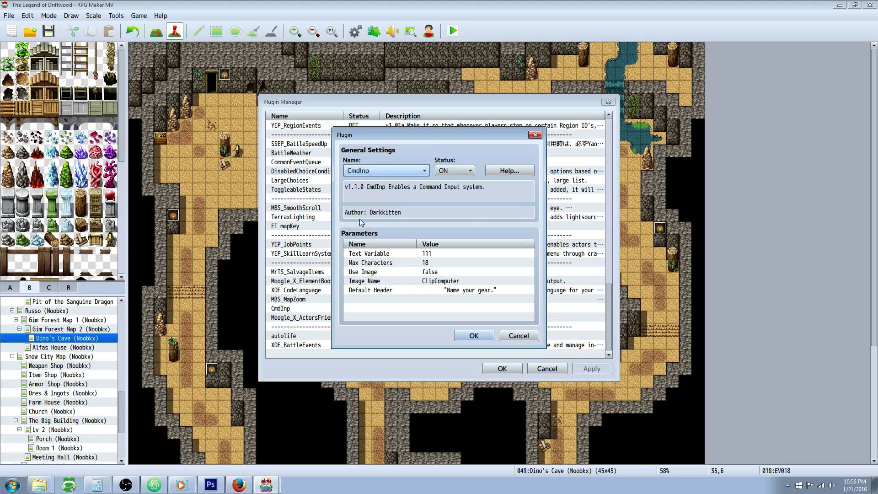
left_click(404, 255)
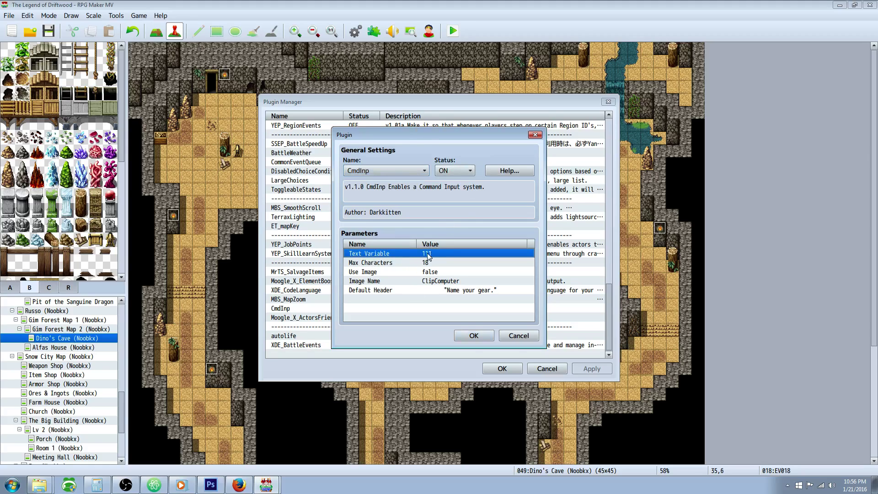
left_click(474, 336)
left_click(502, 368)
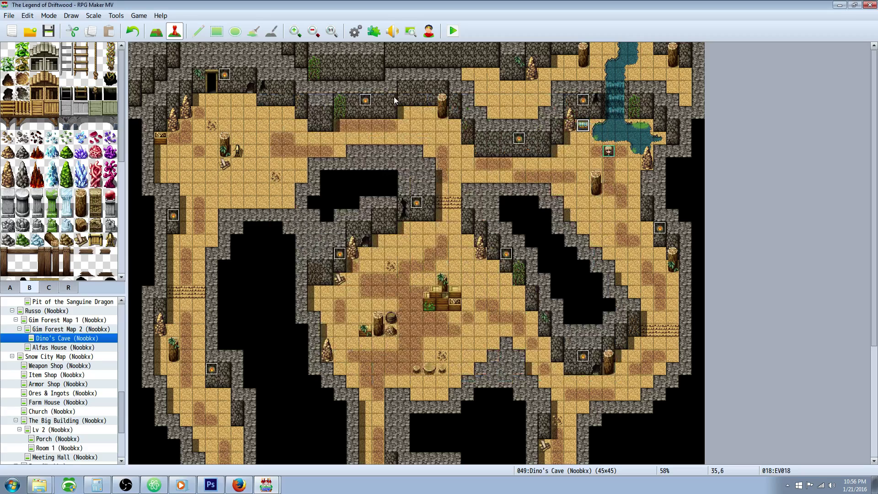
Create new event EV019 on a Dino's Cave tile with a Control Variables command
double_click(463, 176)
right_click(410, 142)
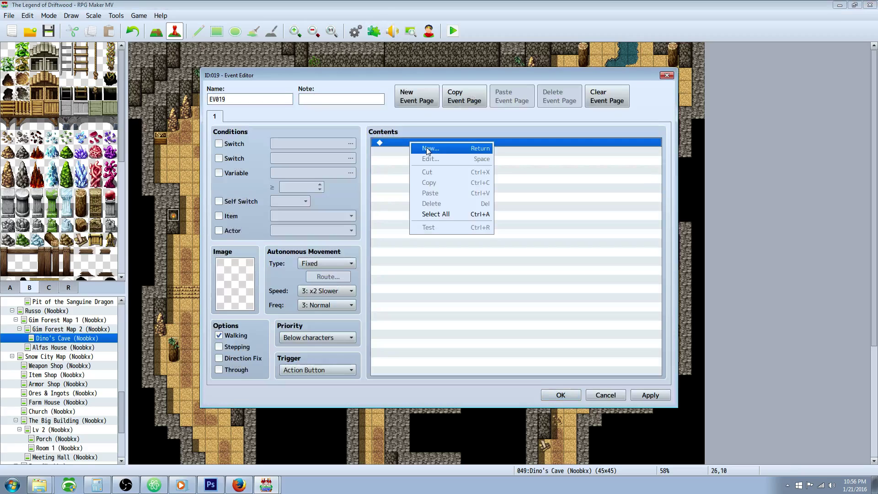
left_click(429, 149)
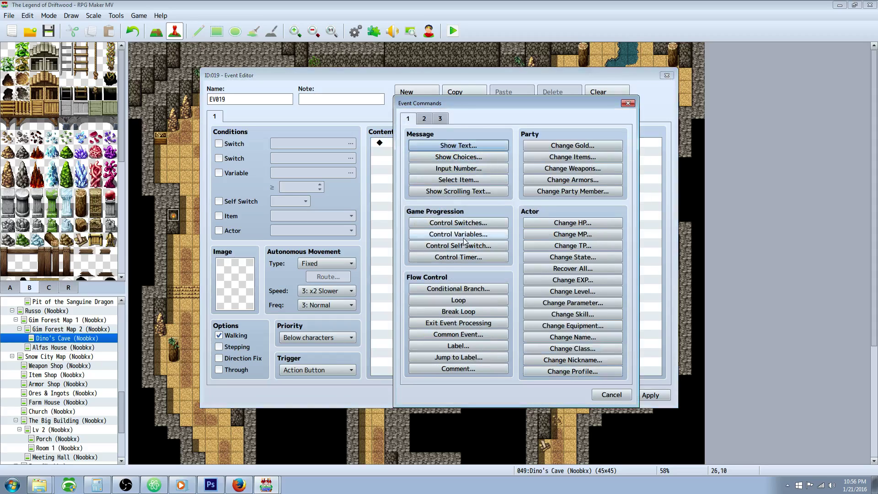
left_click(461, 235)
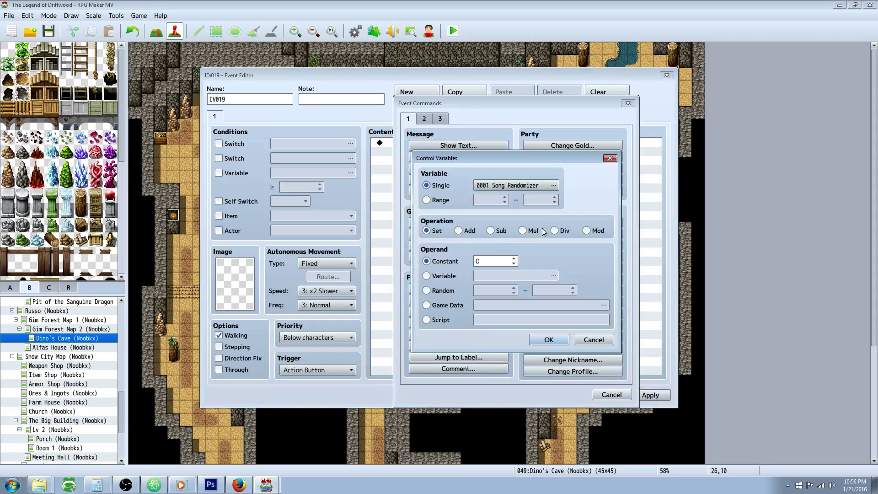
Make the command set variable 0111 String Variable Input to 0, and save the event
left_click(553, 185)
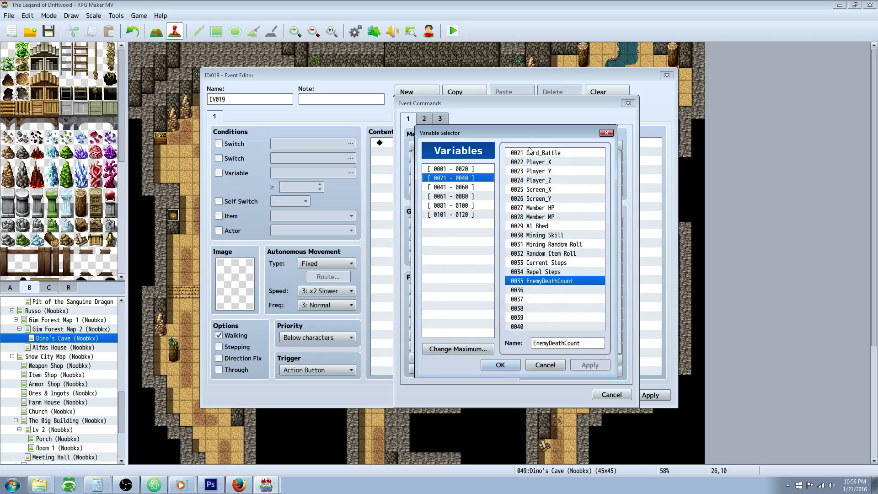
left_click_drag(533, 291, 534, 312)
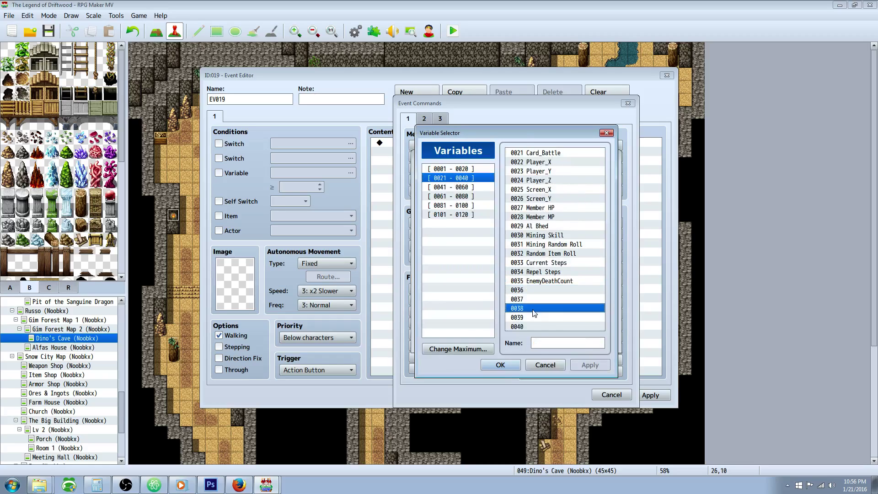
left_click(467, 187)
left_click(467, 196)
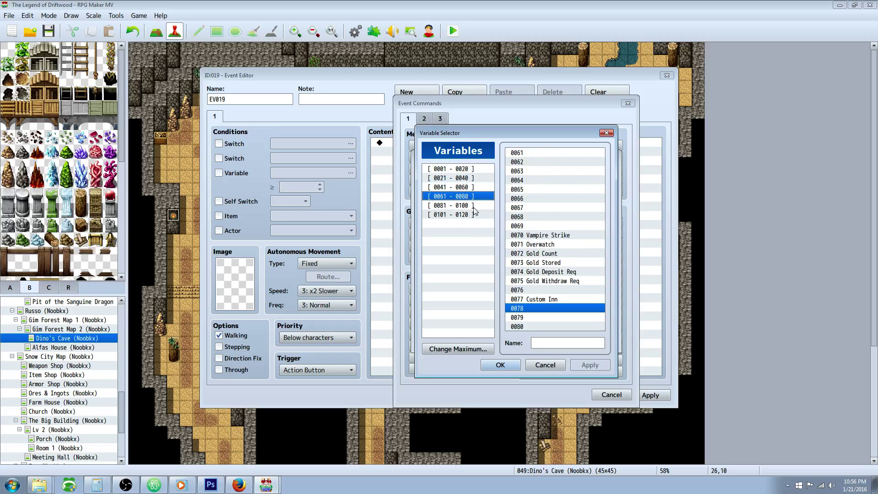
left_click(467, 206)
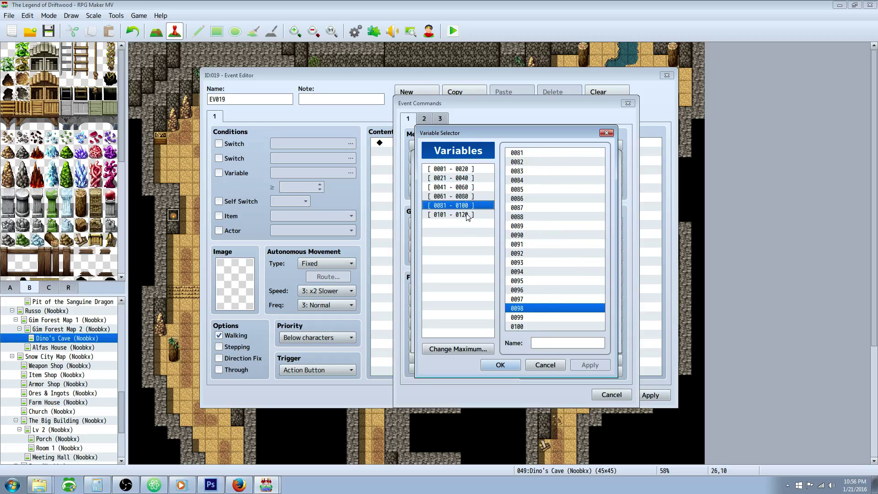
left_click(462, 214)
left_click(542, 244)
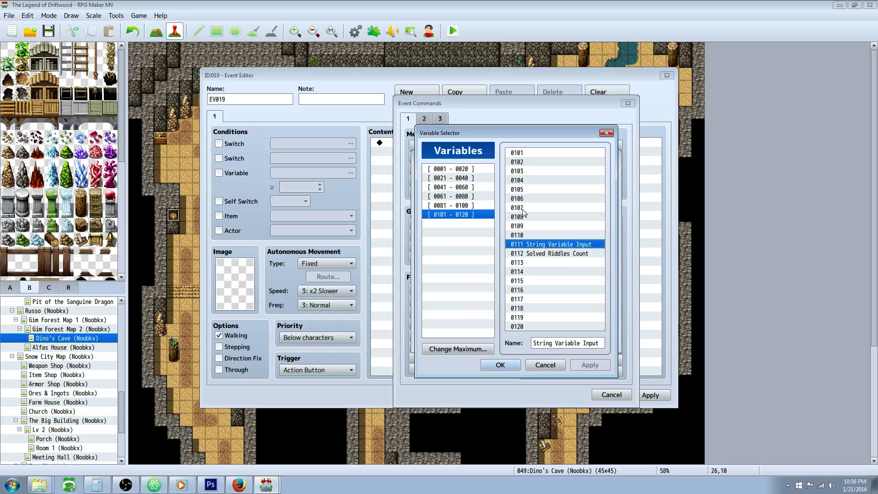
left_click(509, 367)
left_click(553, 341)
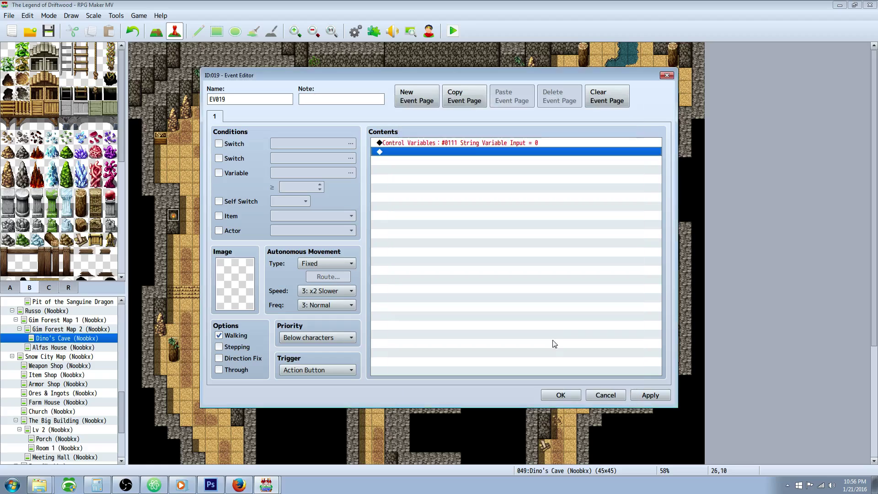
left_click(569, 399)
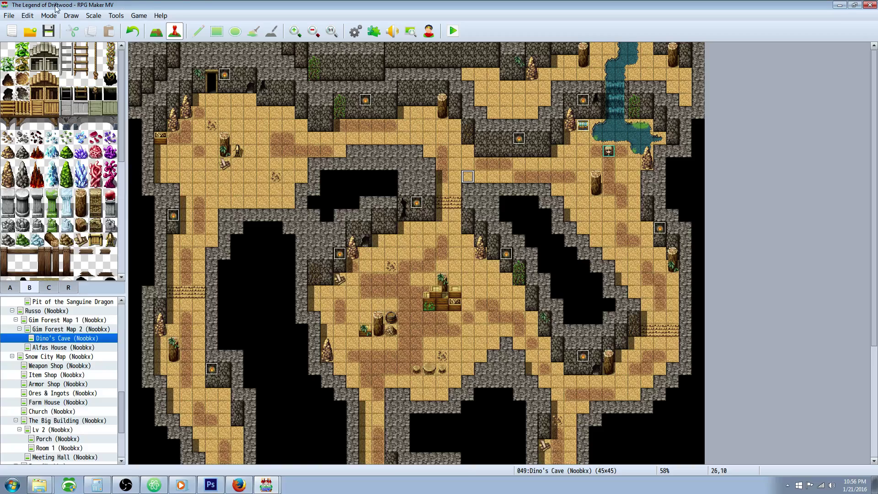
Save the project and bring up the CmdInp plugin's parameters
left_click(48, 31)
left_click(373, 30)
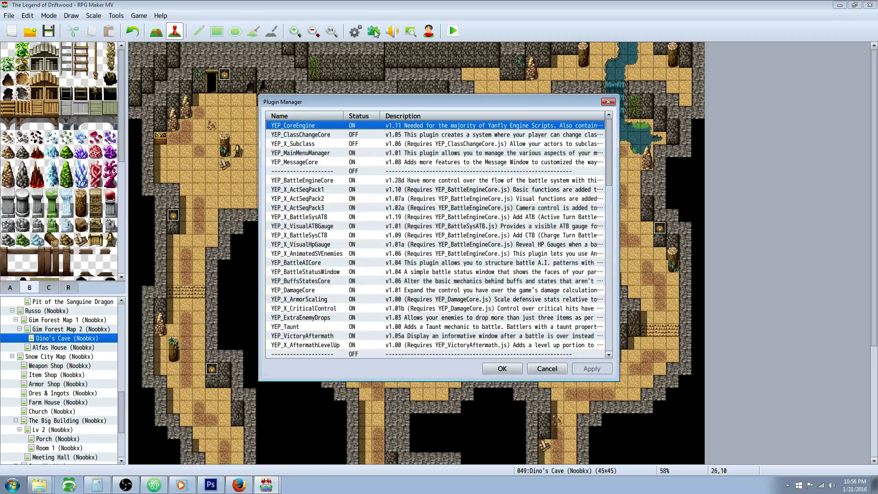
scroll(602, 141, "down", 10)
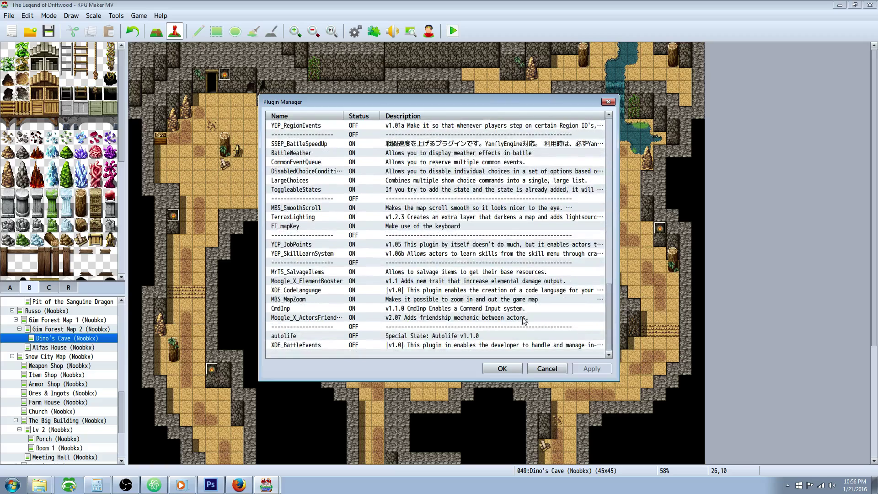
left_click(310, 308)
double_click(309, 308)
Check the Text Variable and Max Characters parameters, keeping Max Characters at 18
left_click(435, 253)
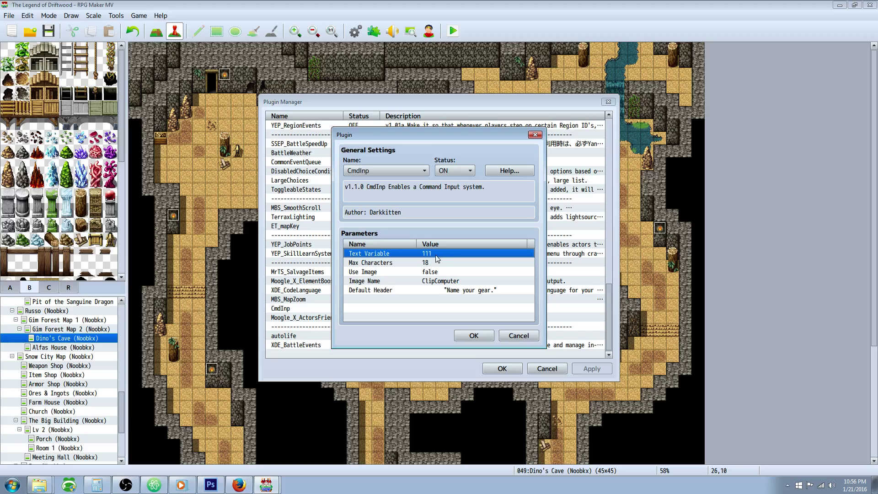
left_click(437, 263)
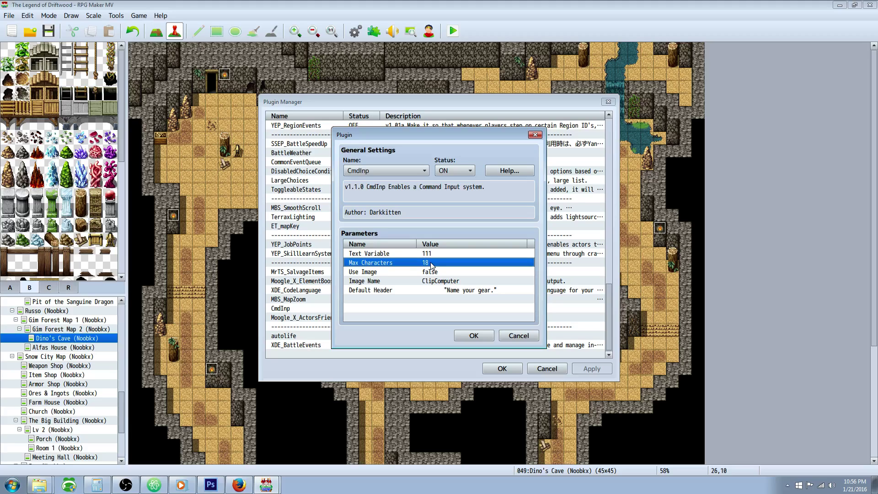
double_click(431, 264)
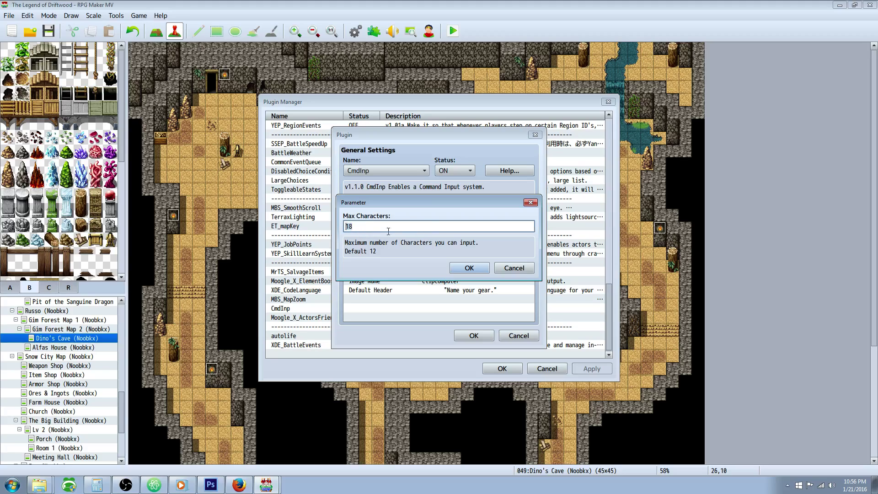
left_click(471, 267)
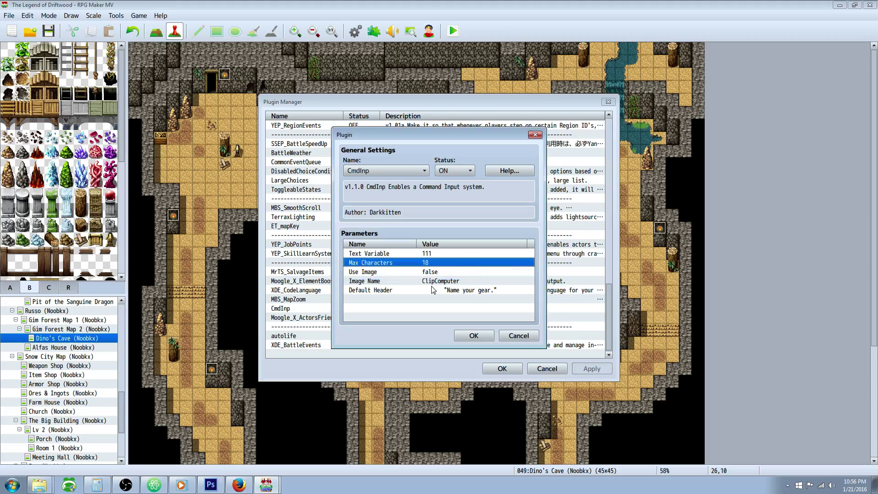
Review CmdInp's Use Image, Image Name and Default Header parameters
left_click(436, 273)
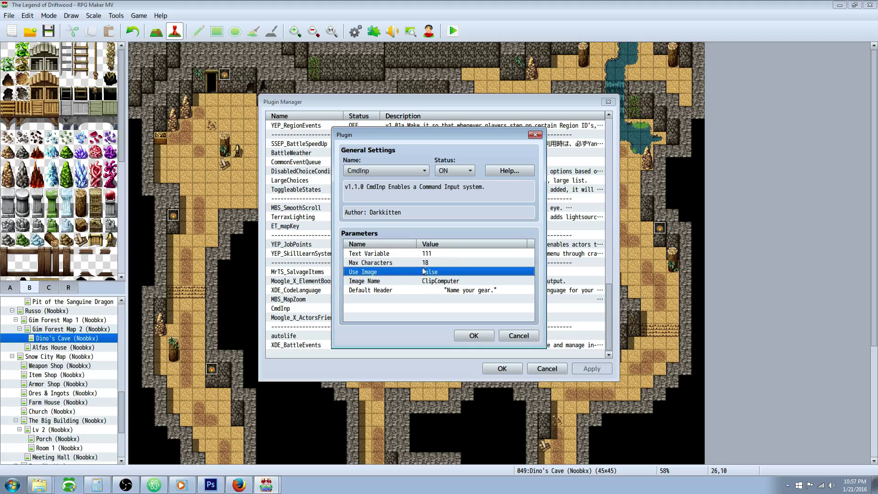
left_click(441, 282)
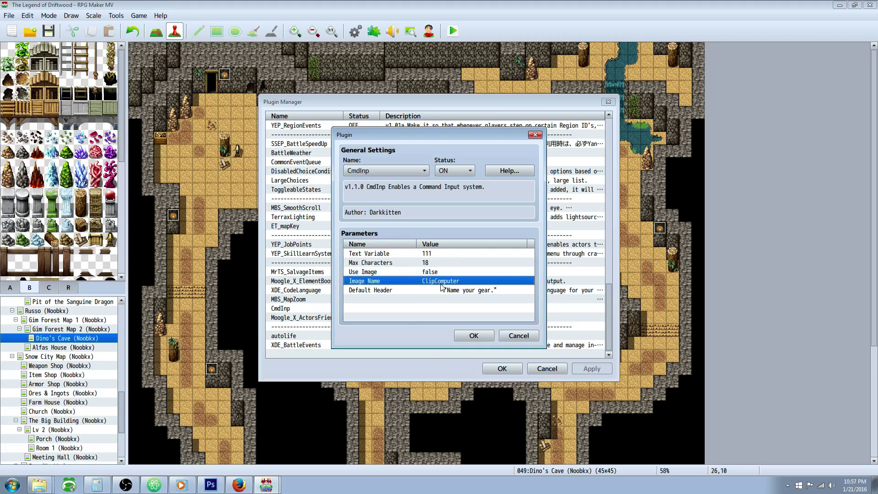
left_click(439, 273)
left_click(438, 281)
left_click(399, 292)
left_click(418, 273)
left_click(418, 281)
left_click(418, 273)
left_click(418, 281)
Move the Default Header's leading spaces inside the quotes before 'Name your gear.' and confirm the CmdInp settings
double_click(453, 291)
left_click(383, 227)
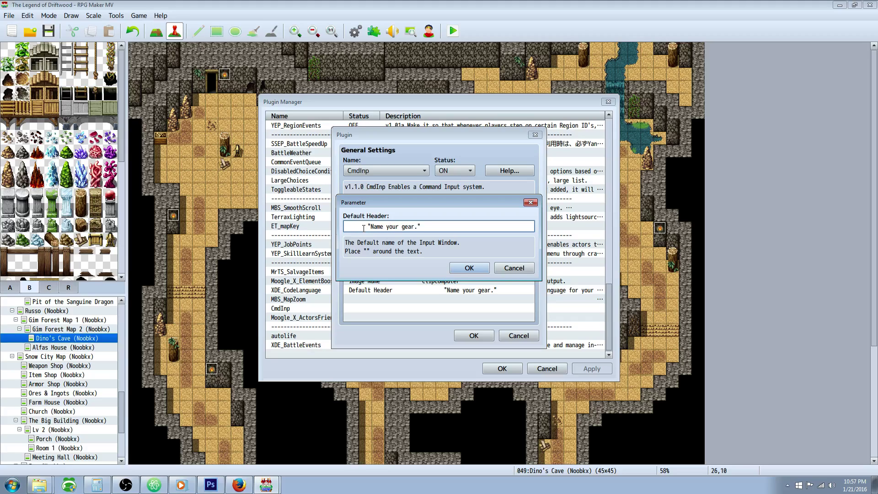
left_click_drag(379, 227, 320, 243)
left_click(384, 226)
key("BackSpace")
type("\"")
left_click_drag(353, 229, 425, 227)
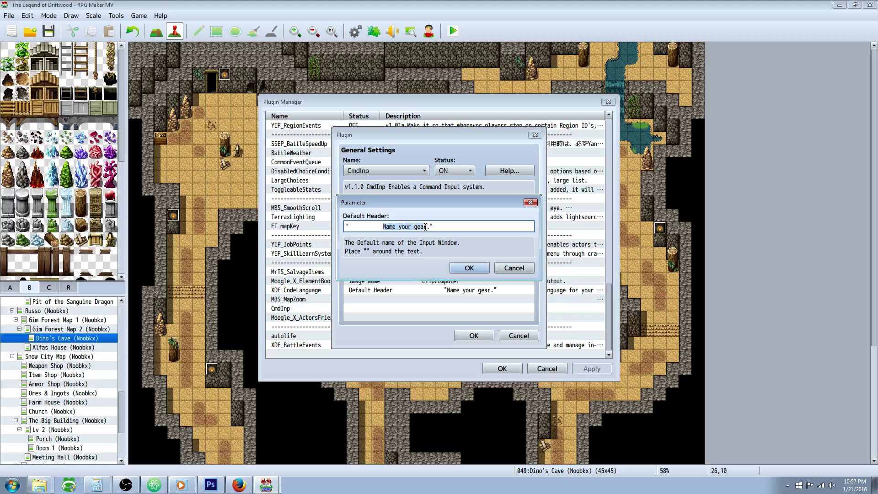
left_click(375, 229)
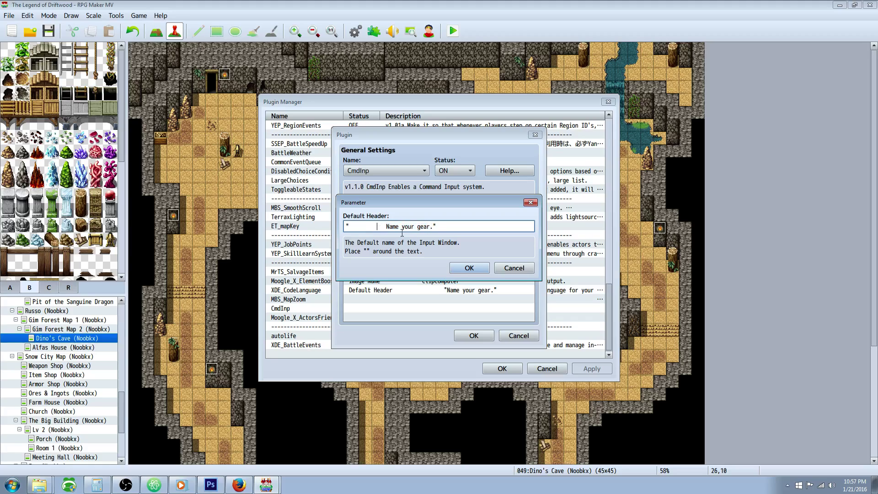
left_click(469, 268)
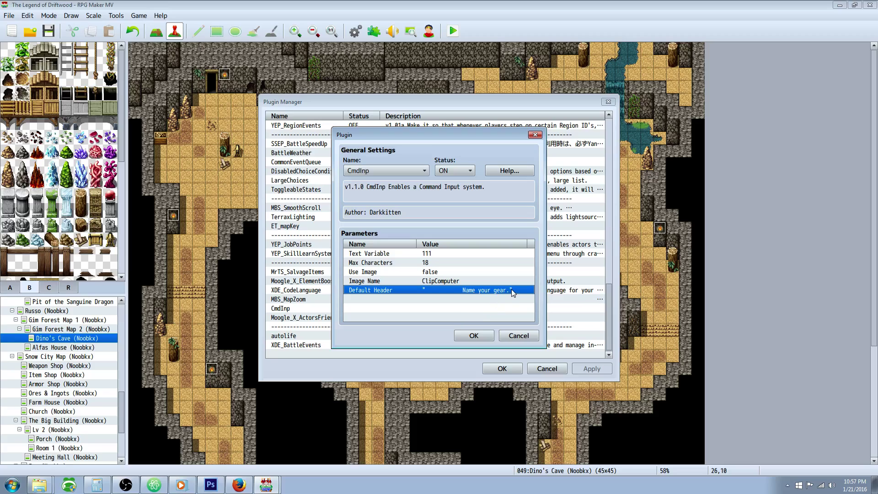
left_click(473, 334)
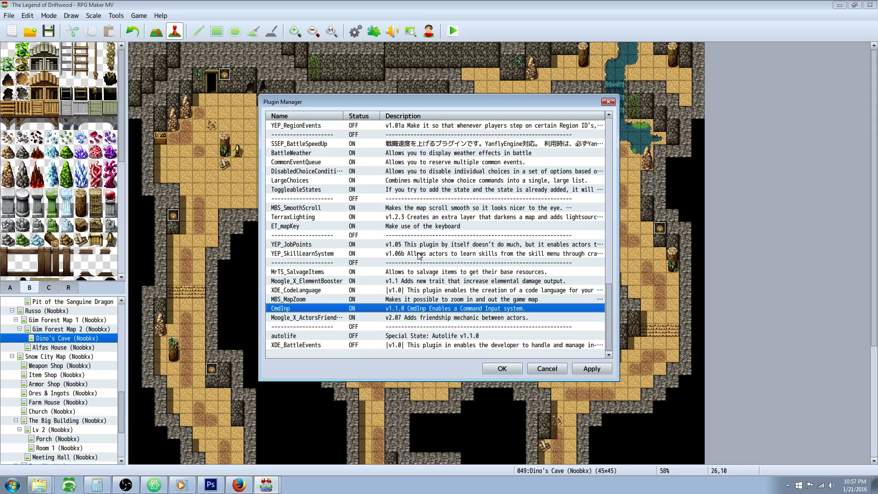
Save the project and check the Chissel item's Namingway effect in the Database
left_click(498, 370)
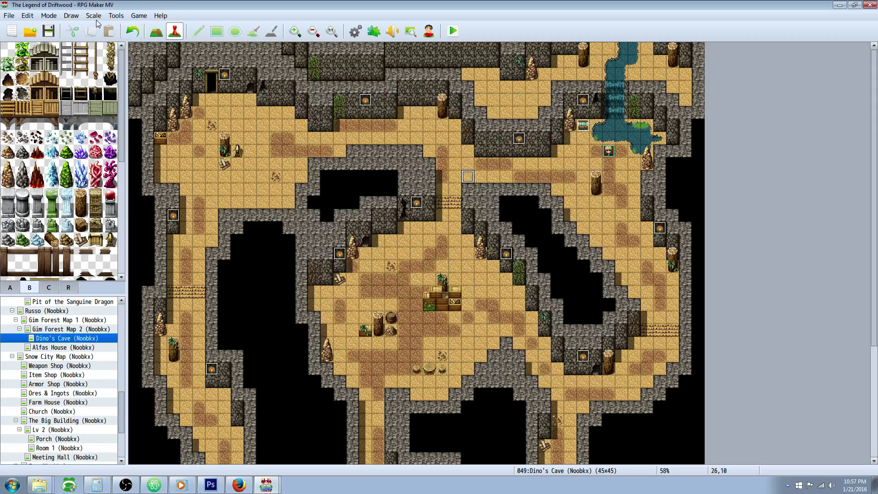
left_click(49, 31)
left_click(355, 31)
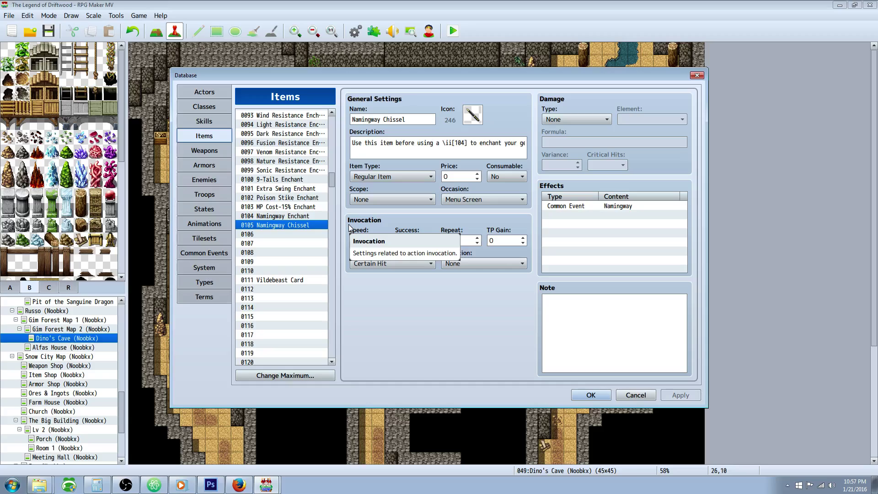
left_click(570, 208)
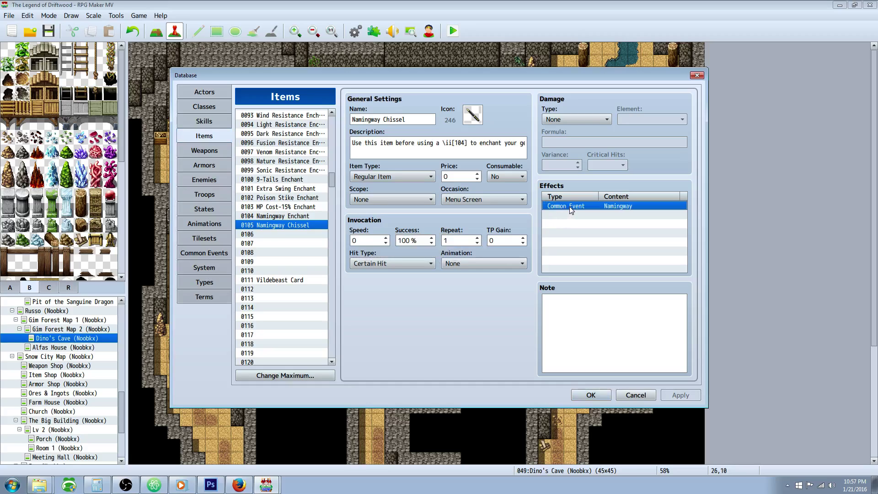
Inspect common event 0003 Namingway, browsing the Plugin Command entry without adding anything
left_click(204, 253)
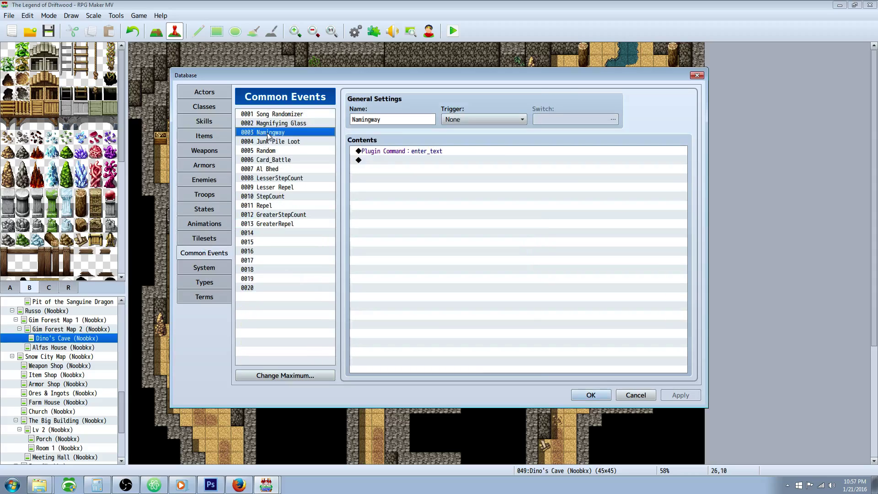
left_click(265, 133)
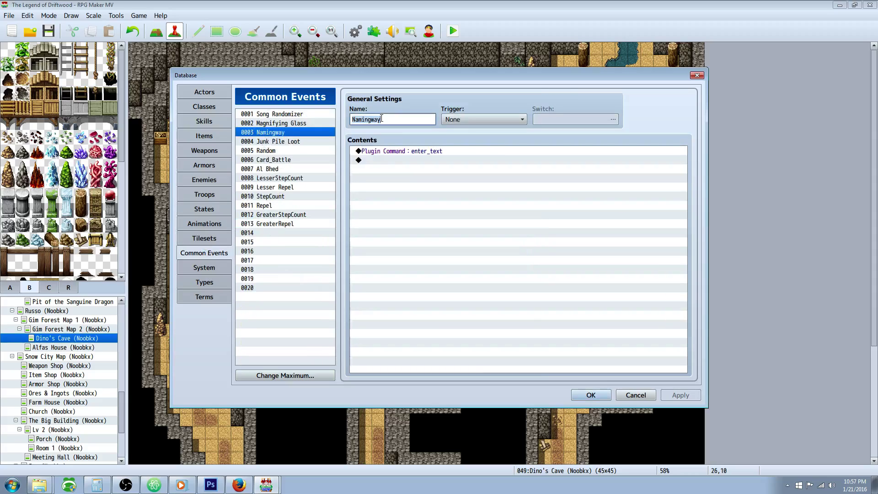
left_click(396, 152)
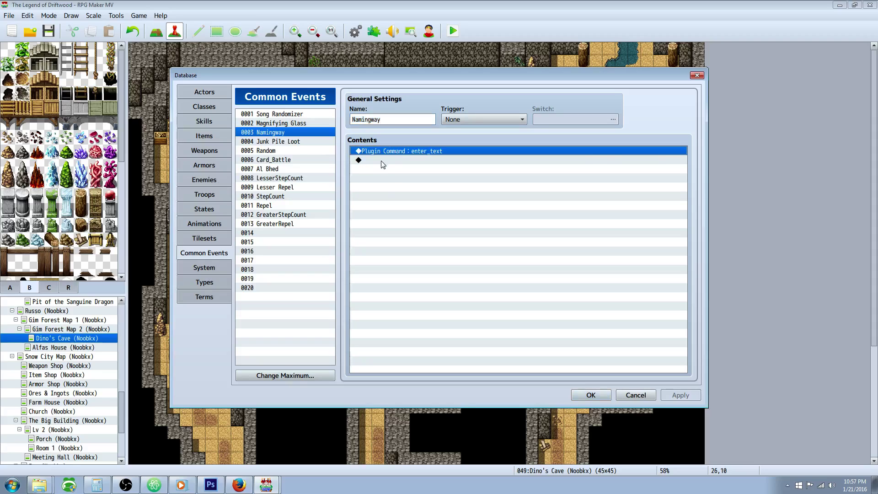
right_click(383, 162)
left_click(398, 169)
left_click(442, 119)
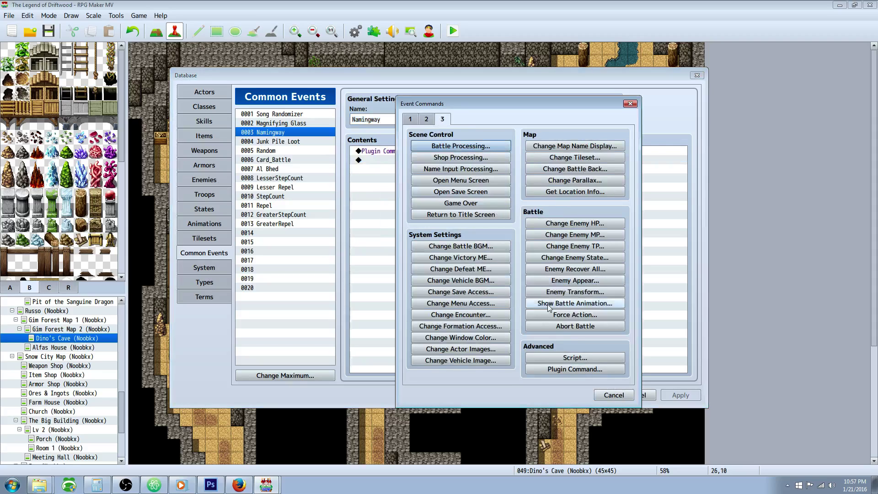
left_click(566, 371)
key("Escape")
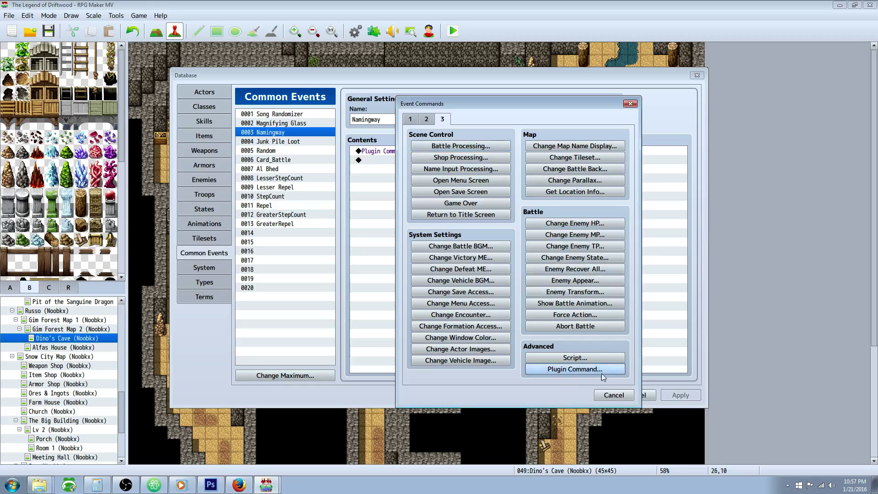
left_click(608, 396)
Review the enter_text plugin command in Namingway, leaving it unchanged
right_click(422, 152)
left_click(436, 169)
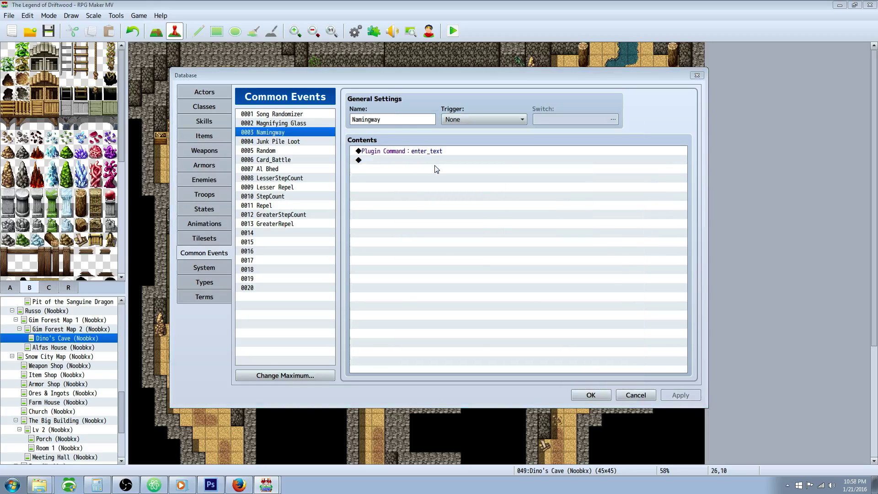
left_click(452, 252)
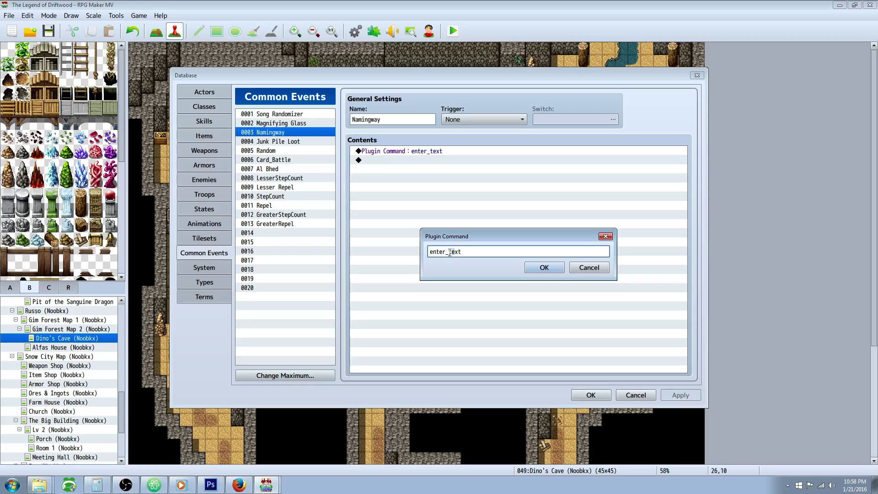
left_click(526, 267)
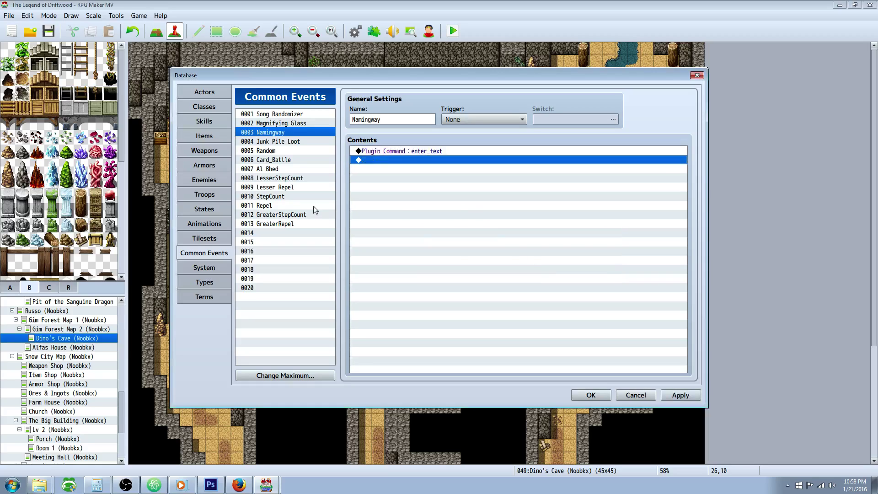
Inspect the Namingway Chissel item's name and description, including its \ii[104] icon code
left_click(211, 138)
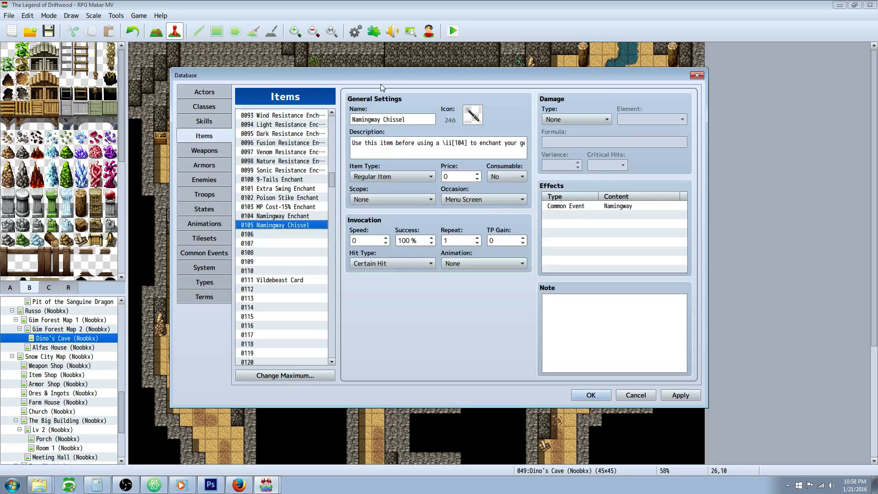
left_click(434, 116)
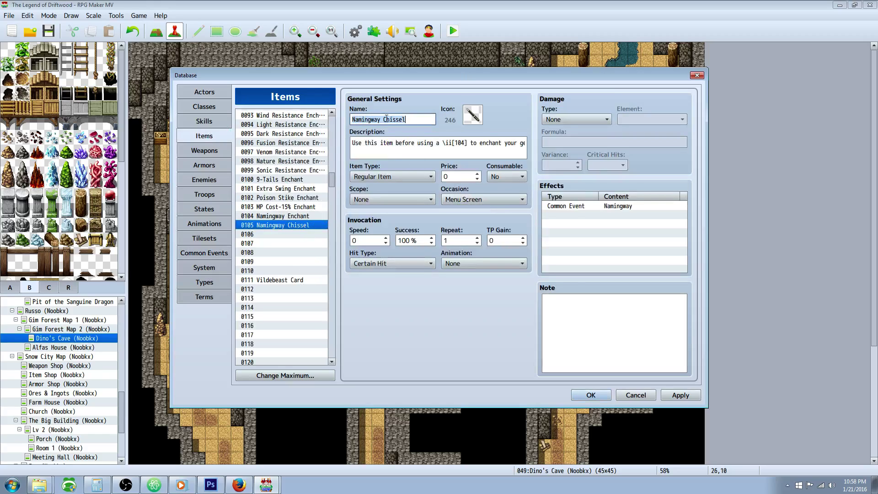
left_click(417, 148)
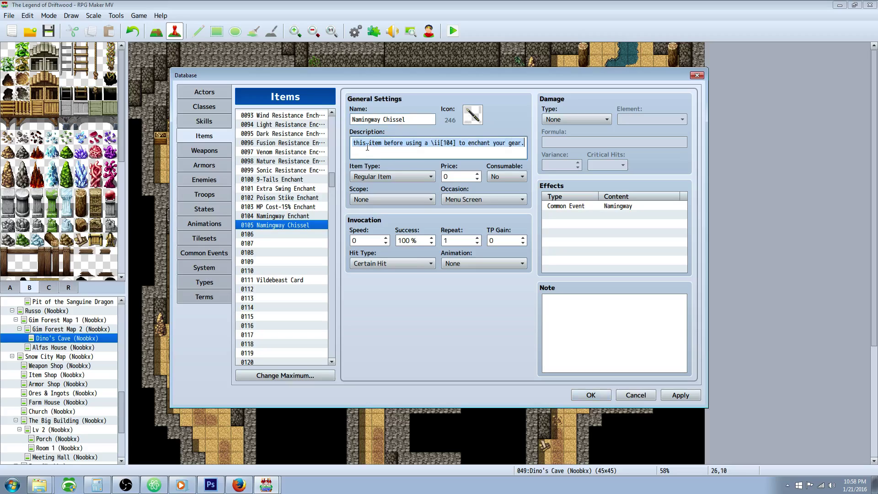
left_click_drag(395, 144, 323, 145)
left_click_drag(402, 143, 562, 140)
left_click_drag(497, 142, 352, 143)
left_click(442, 141)
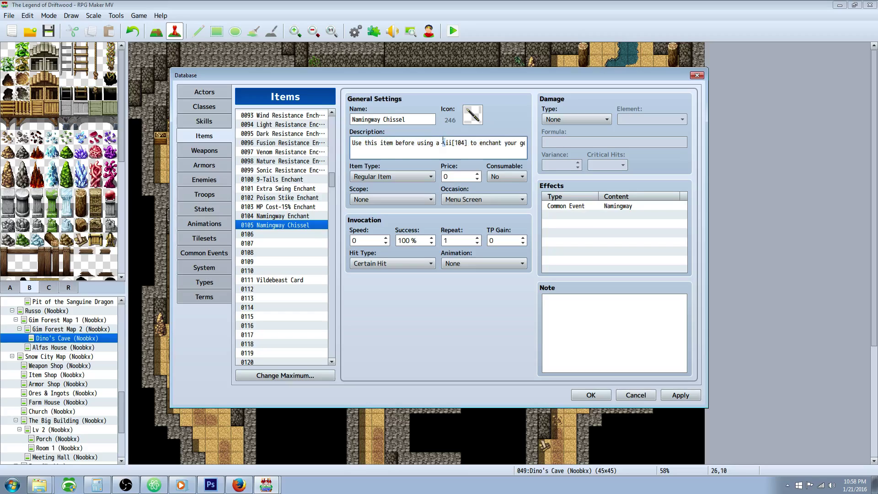
left_click_drag(443, 143, 465, 141)
left_click(443, 142)
Compare the Chissel item's name and description against the Namingway Enchant item
left_click(259, 217)
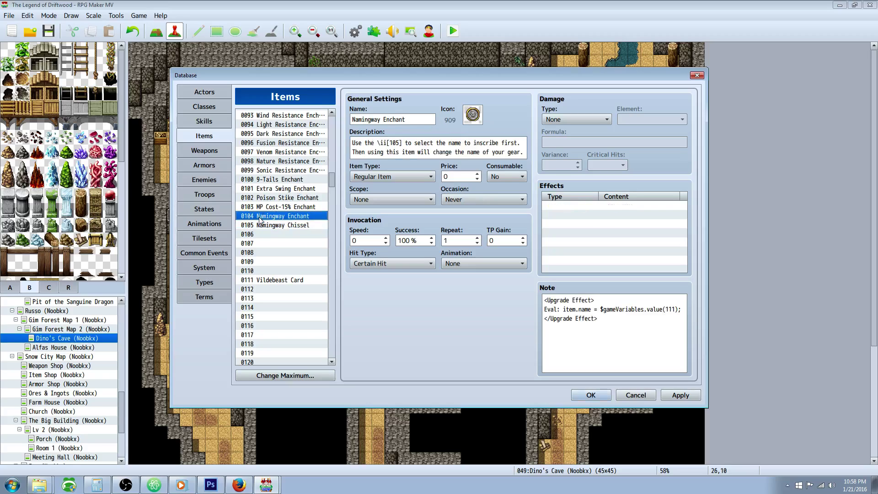
left_click(282, 226)
triple_click(389, 118)
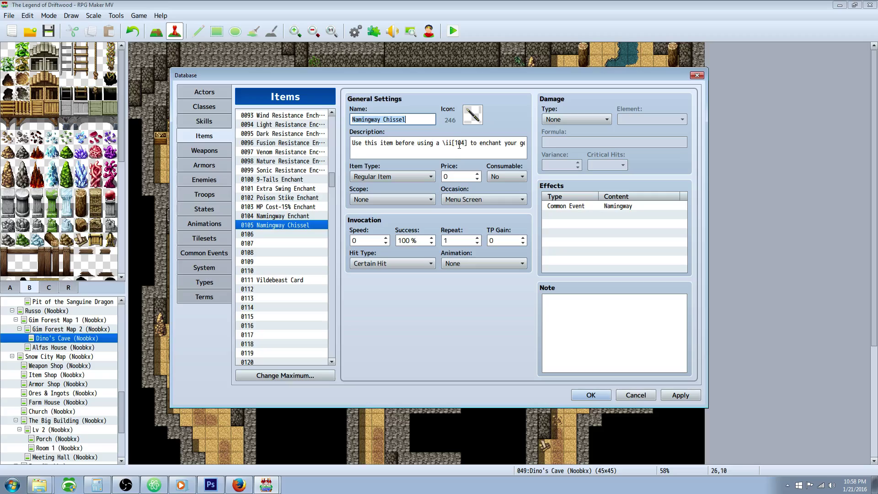
left_click_drag(366, 146, 439, 146)
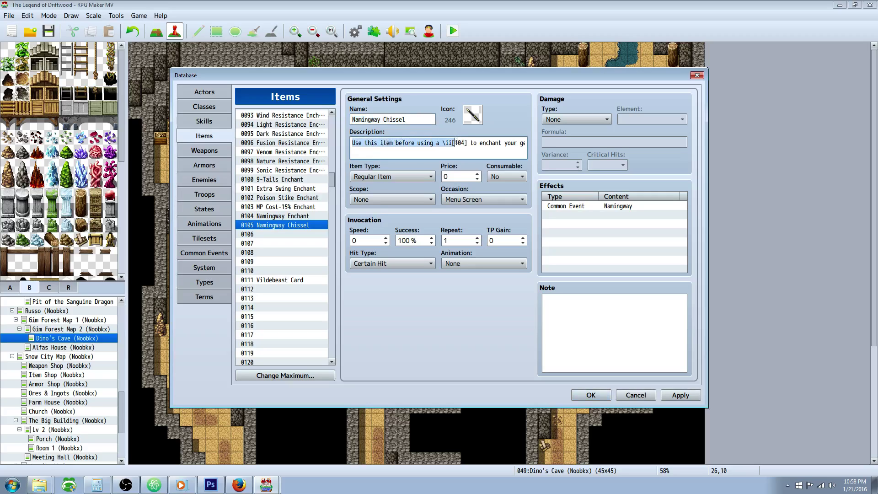
left_click(355, 145)
left_click(242, 218)
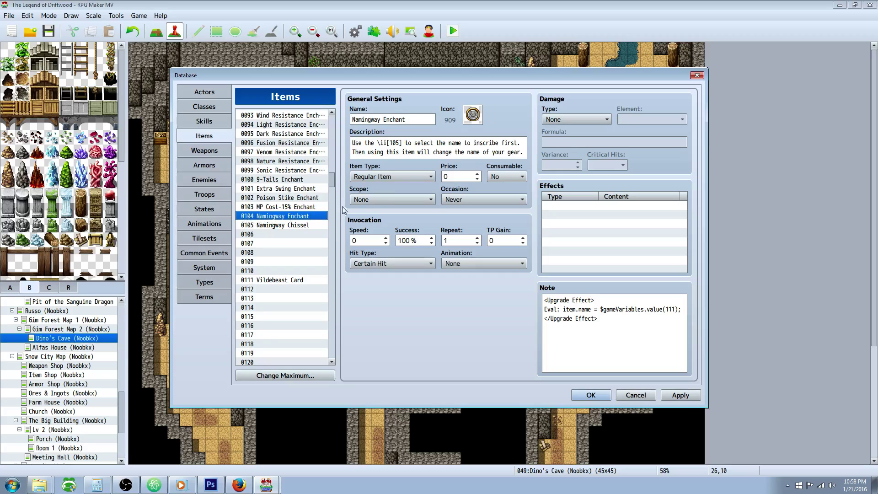
left_click(297, 225)
left_click_drag(351, 143, 530, 142)
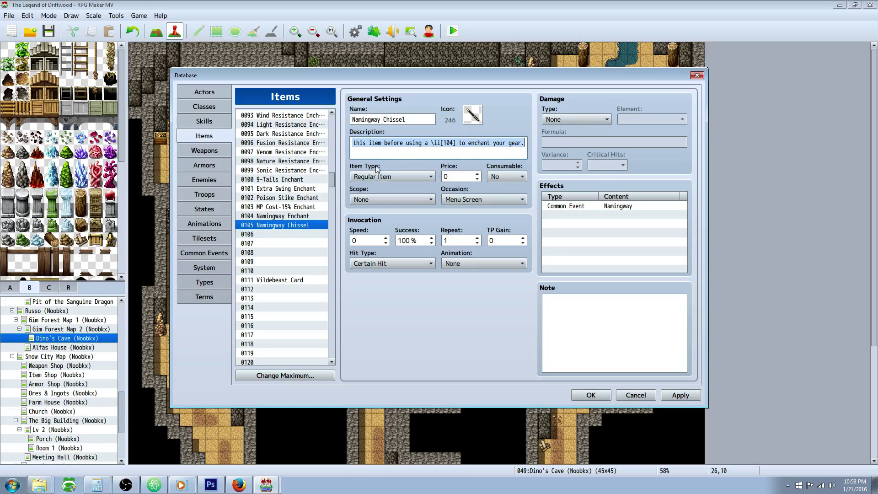
left_click(457, 176)
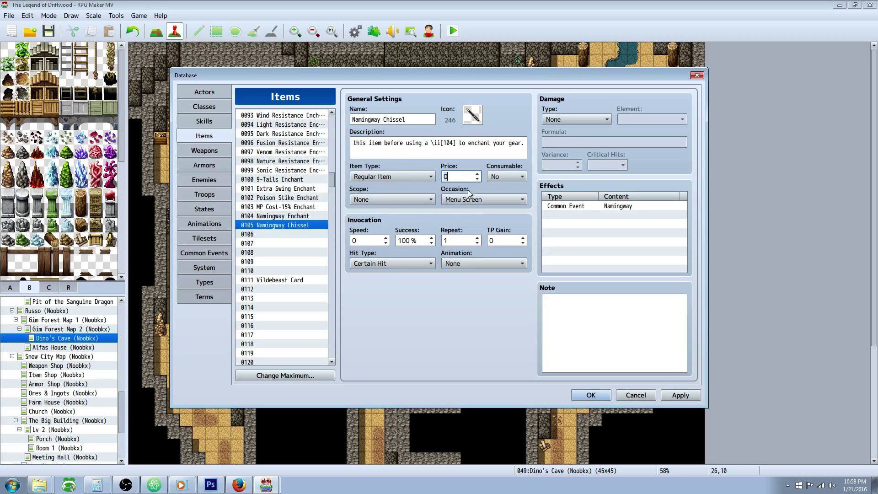
Give the Chissel item a Common Event effect calling Namingway and apply the changes
double_click(549, 214)
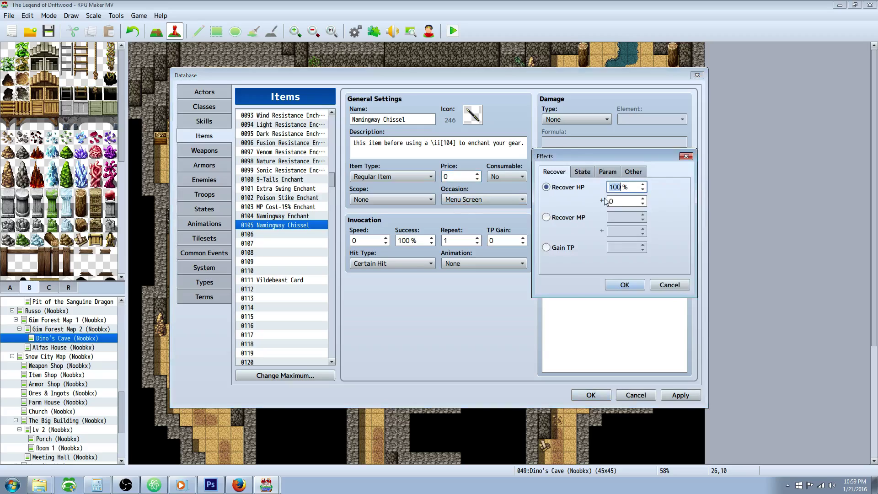
left_click(639, 176)
left_click(575, 251)
left_click(633, 251)
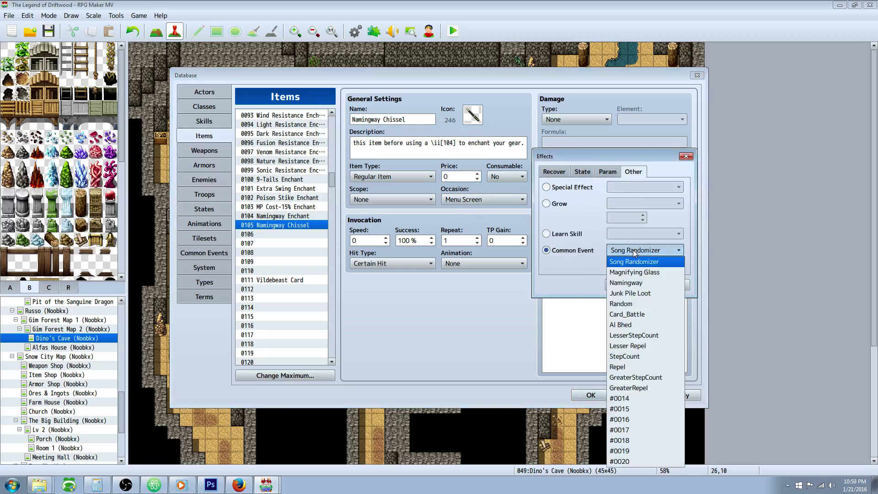
left_click(629, 287)
left_click(624, 285)
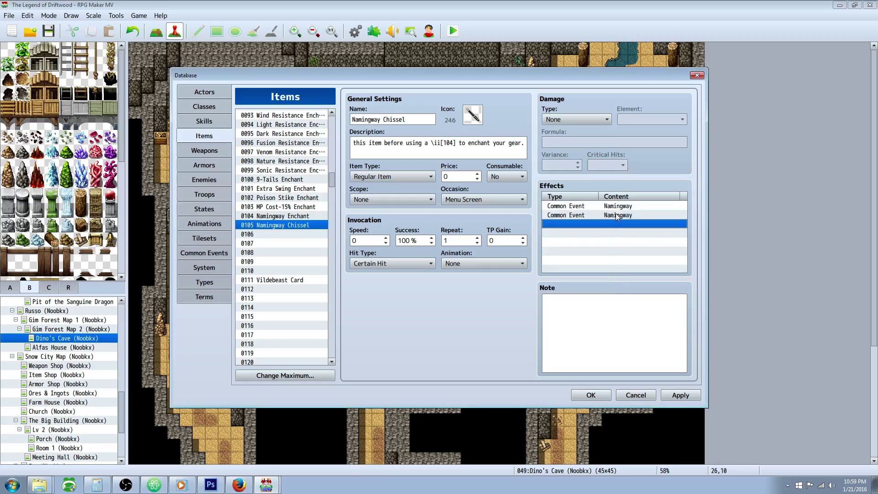
left_click(677, 395)
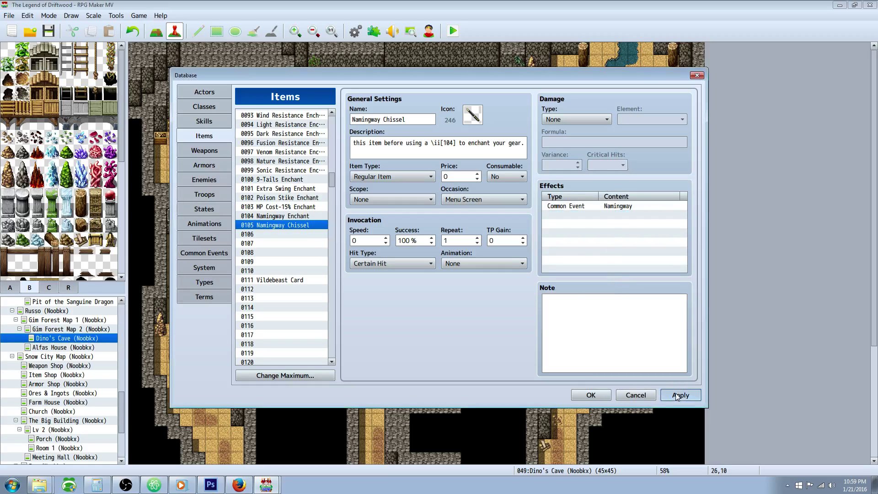
Compare Namingway Enchant's Eval note line and name with the Chissel item
left_click(272, 216)
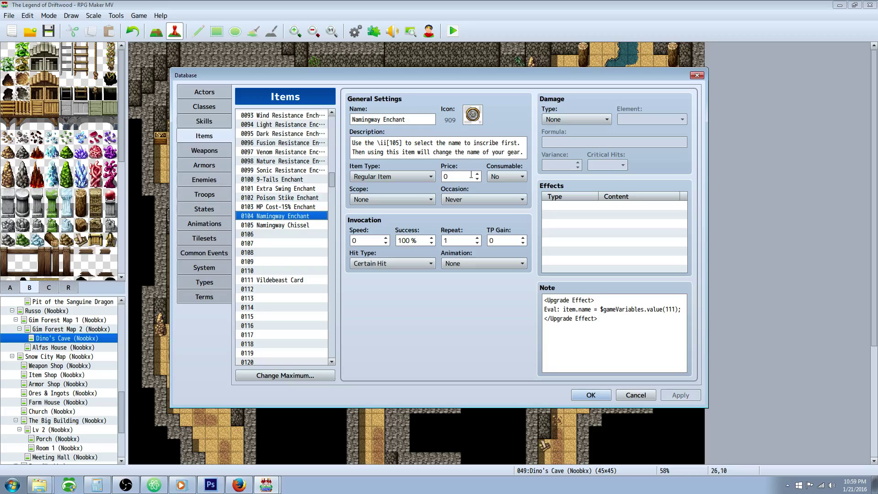
left_click_drag(544, 309, 612, 309)
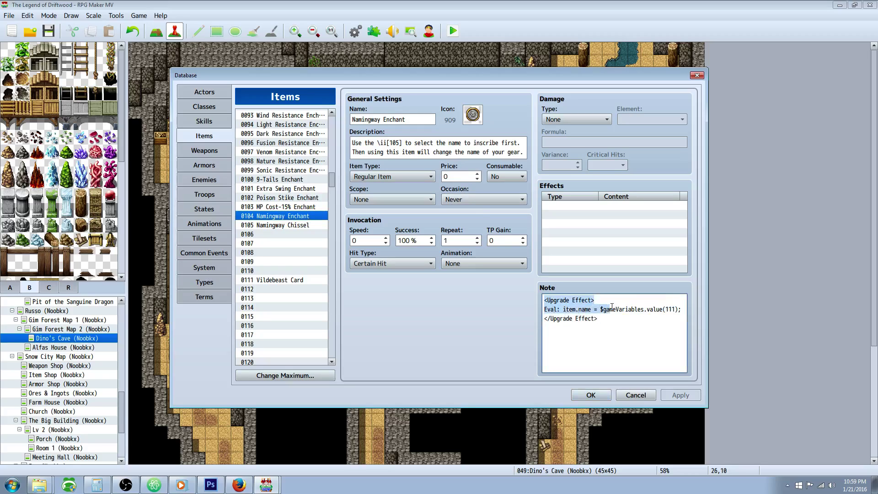
left_click(284, 225)
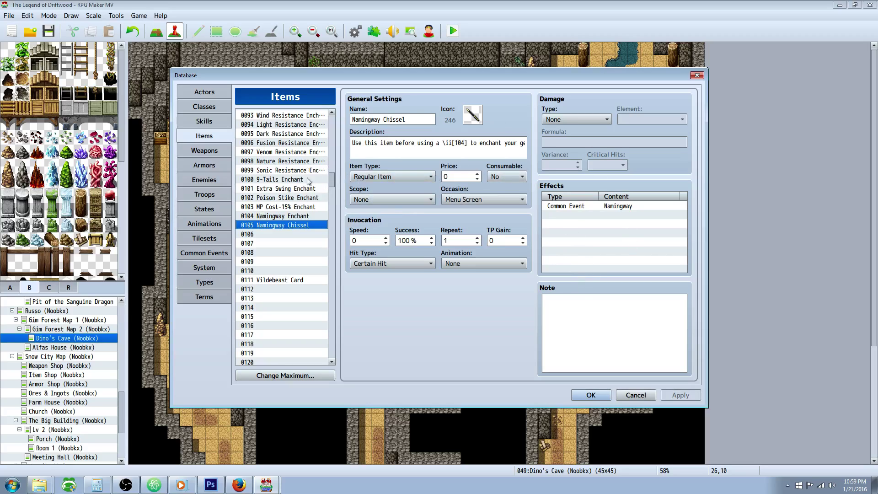
left_click(287, 217)
triple_click(369, 121)
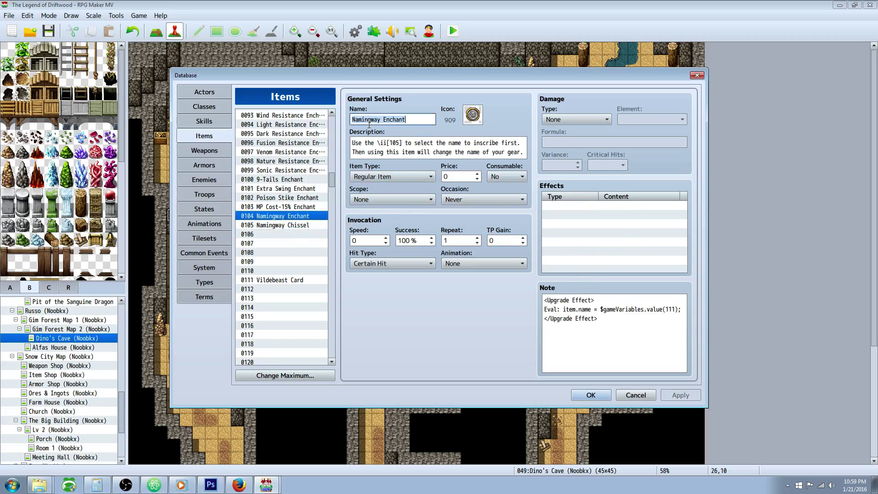
left_click(401, 120)
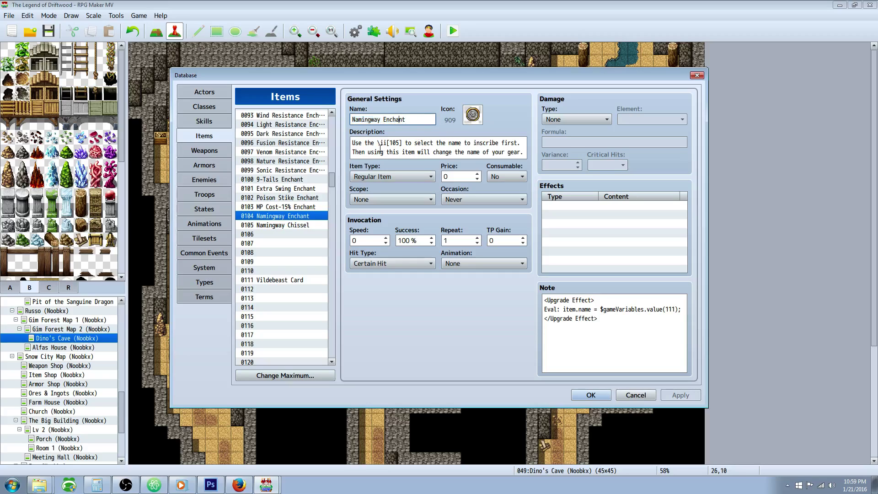
key("Tab")
Review the Enchant description's item 105 reference and name-choosing text
left_click(352, 142)
left_click_drag(356, 143, 400, 142)
left_click(395, 140)
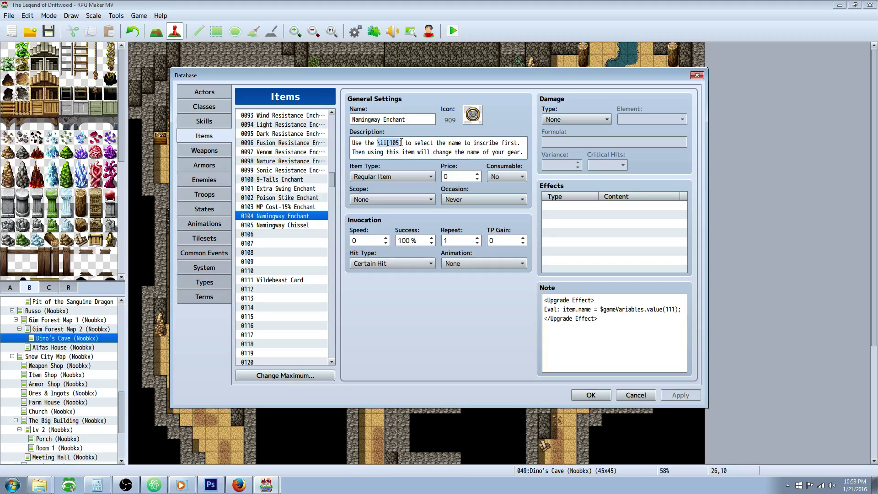
left_click_drag(457, 143, 537, 146)
left_click(536, 147)
Recheck both descriptions and highlight the Upgrade Effect note that renames gear from variable 111
left_click(267, 224)
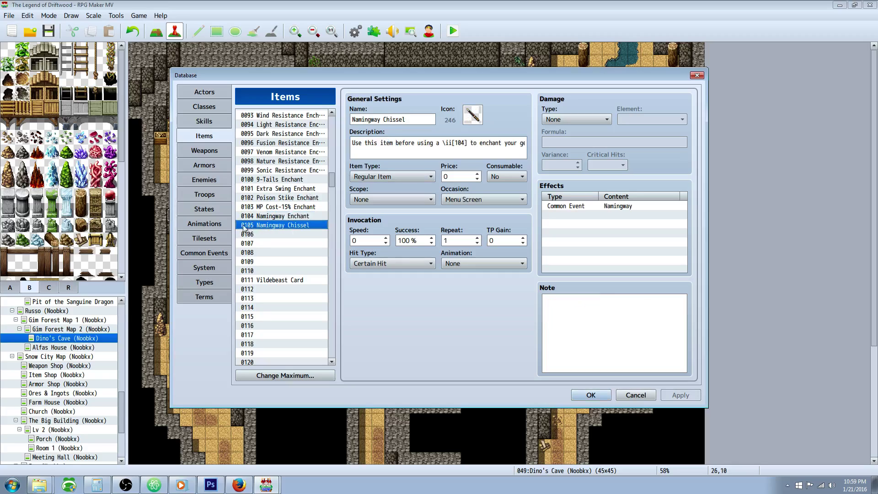
left_click(270, 216)
left_click_drag(352, 143, 455, 143)
left_click(293, 225)
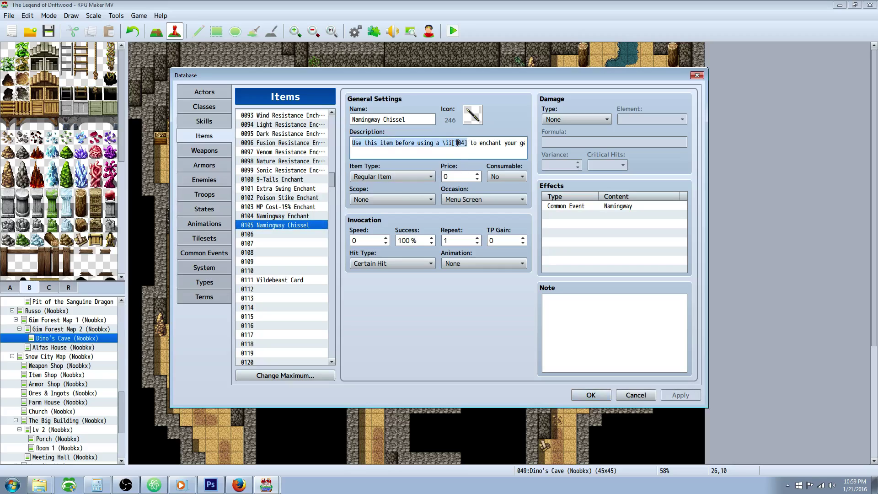
left_click(454, 143)
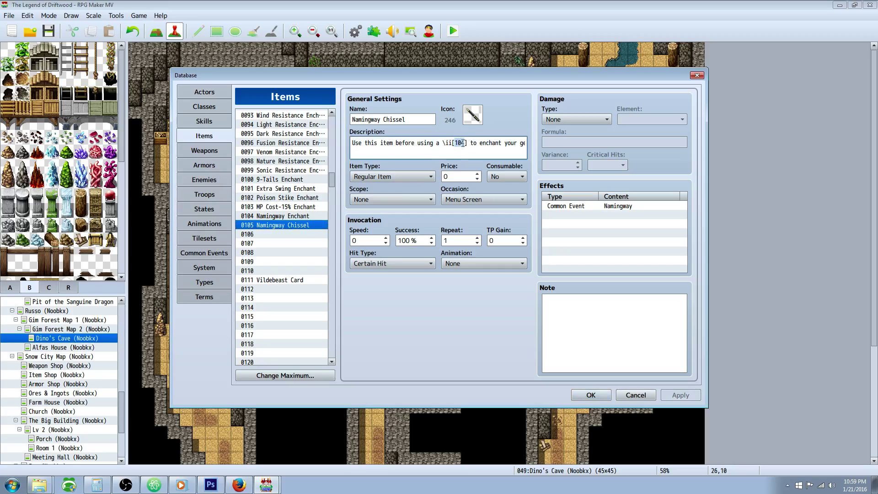
left_click(287, 216)
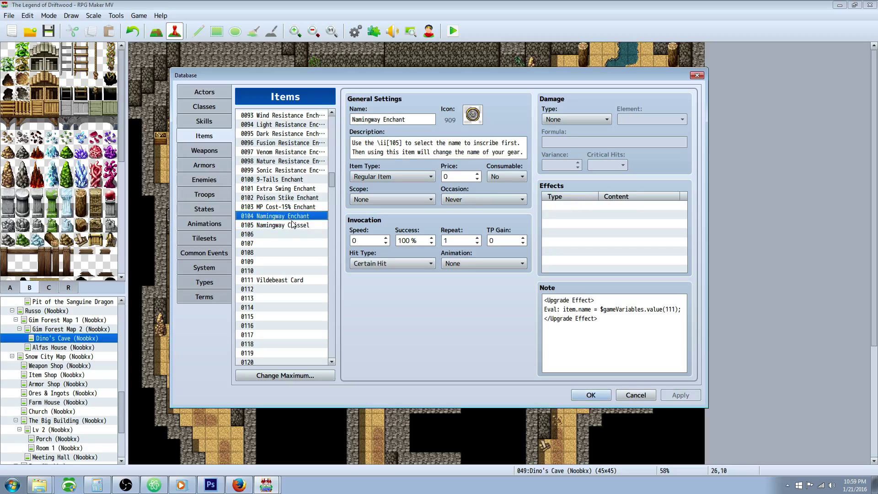
triple_click(445, 142)
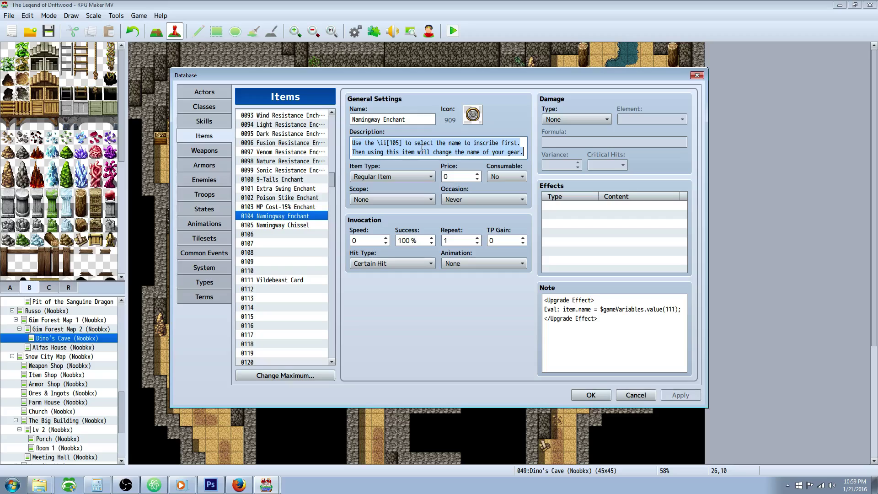
left_click(371, 154)
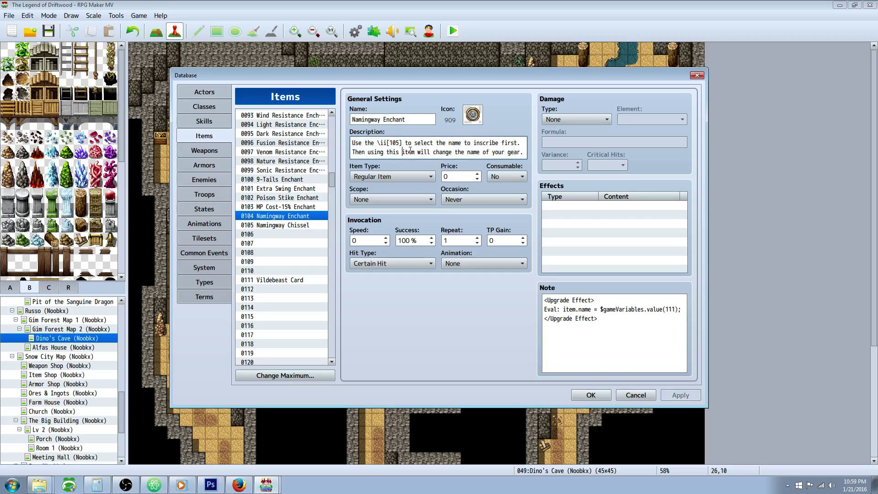
left_click_drag(440, 149, 531, 152)
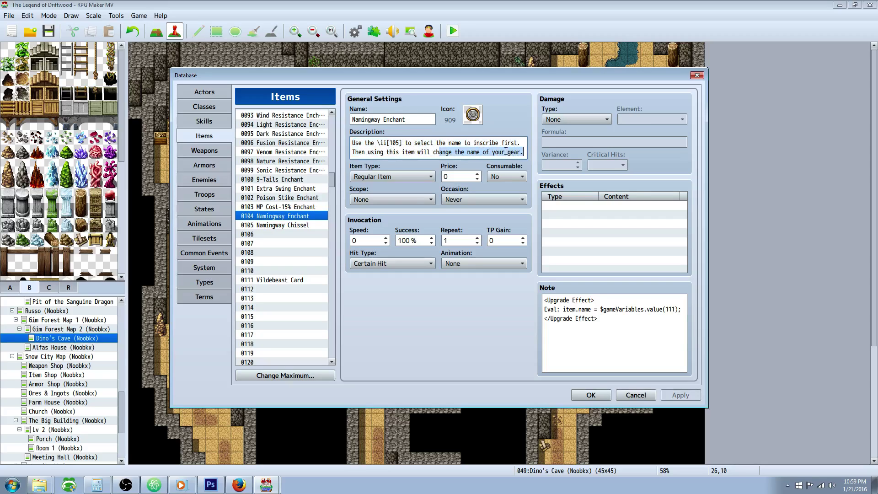
triple_click(603, 303)
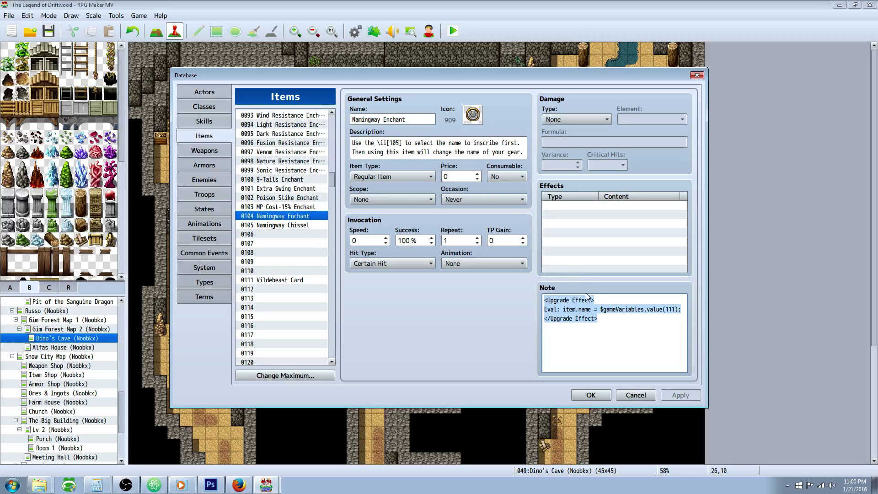
left_click_drag(603, 300, 517, 297)
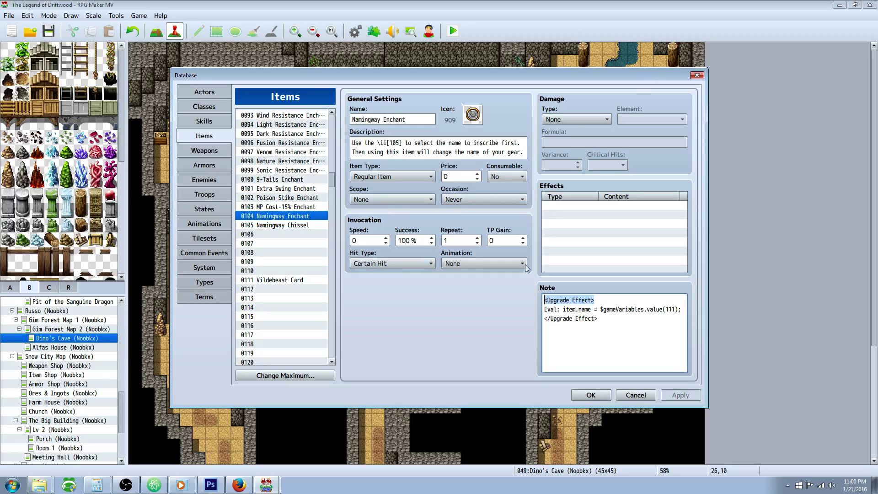
left_click(622, 298)
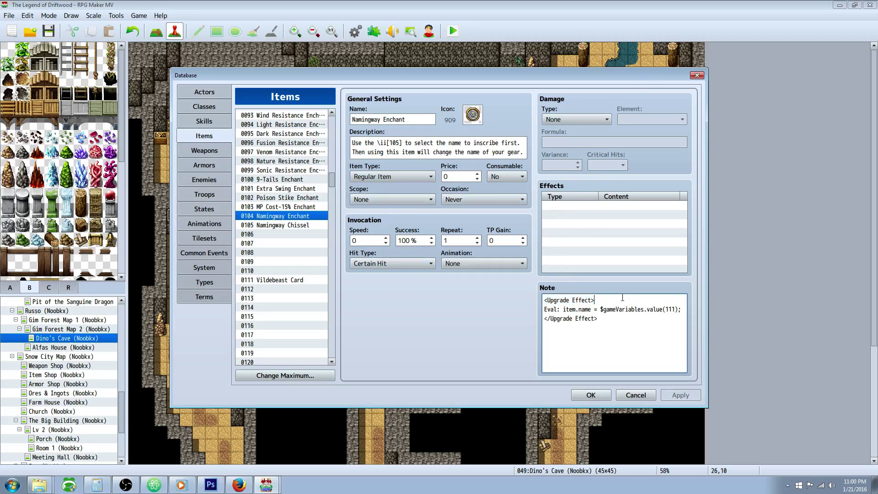
left_click_drag(547, 299, 575, 300)
left_click_drag(571, 299, 597, 311)
left_click(599, 300)
left_click(563, 309)
left_click(594, 309)
left_click(599, 310)
left_click_drag(615, 309, 644, 309)
left_click(645, 310)
left_click_drag(648, 310, 666, 309)
left_click(678, 310)
left_click(675, 309)
left_click(560, 309)
left_click(682, 309)
left_click(585, 318)
left_click_drag(549, 318, 596, 363)
left_click_drag(675, 310, 666, 310)
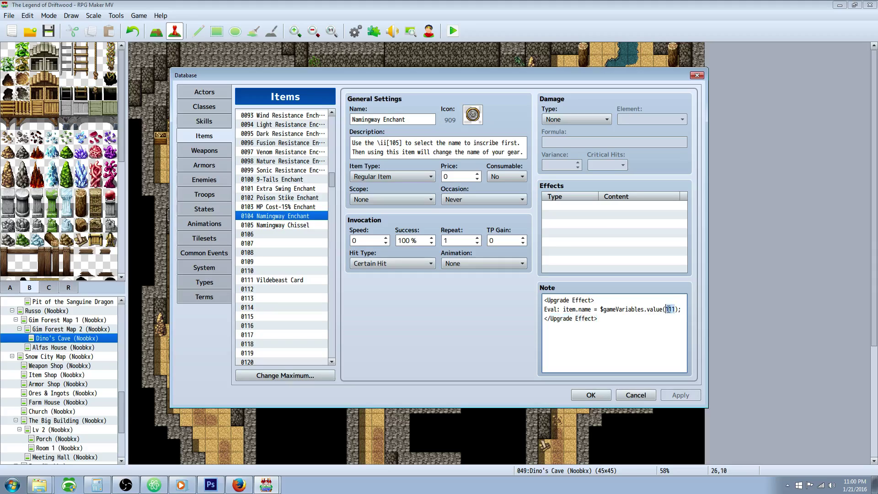
Close the Database and confirm CmdInp's Text Variable is 111 in the Plugin Manager
left_click(591, 395)
left_click(373, 32)
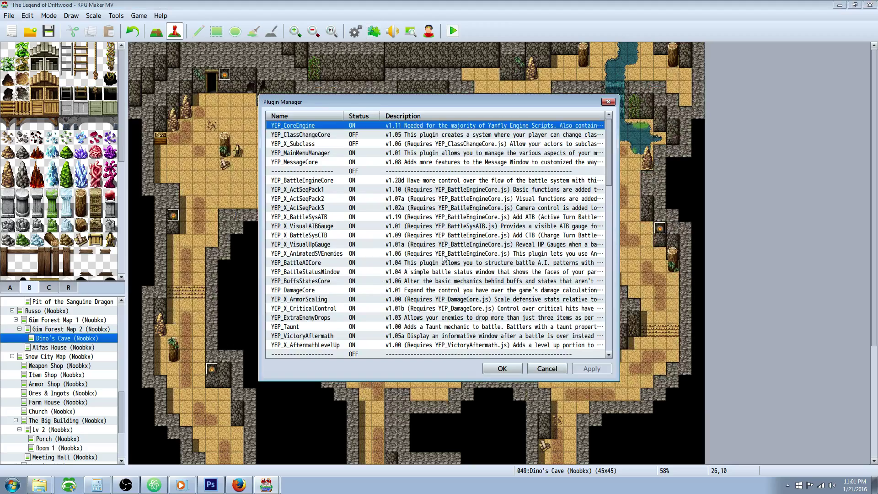
scroll(608, 251, "down", 10)
scroll(608, 251, "down", 10)
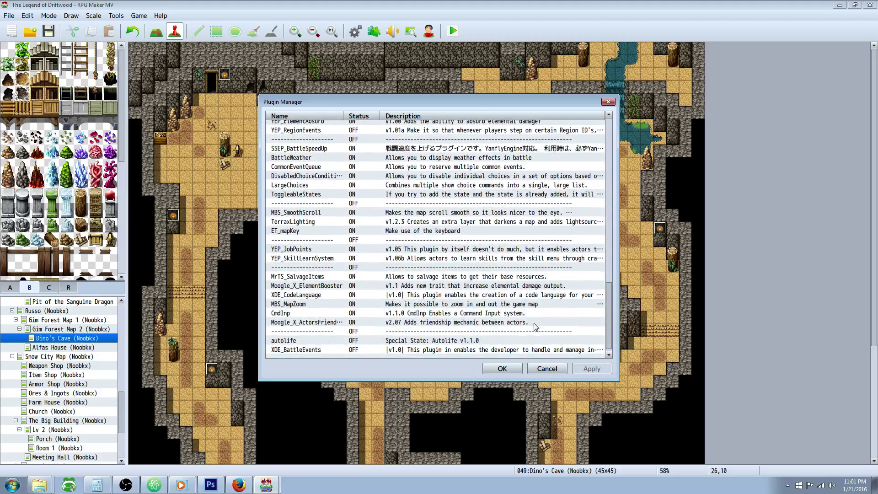
double_click(312, 315)
left_click(383, 255)
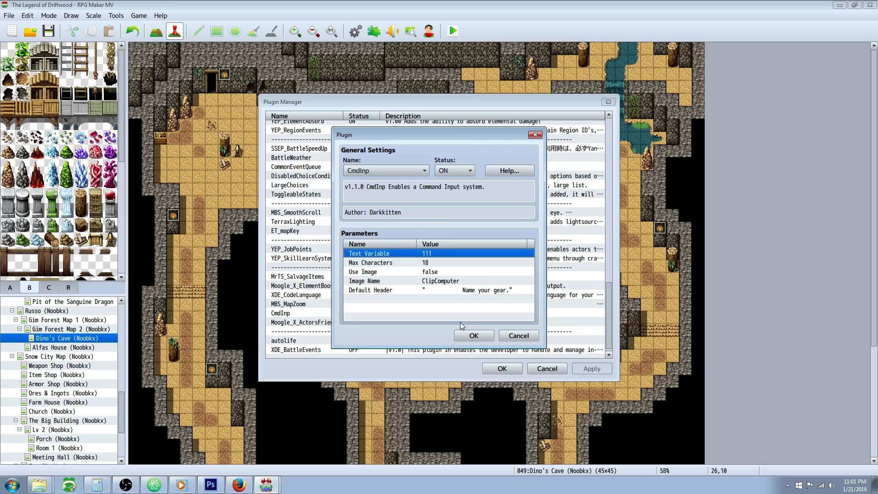
left_click(473, 335)
left_click(502, 369)
Recheck the Enchant item's Upgrade Effect note in the Database, then close it
left_click(354, 36)
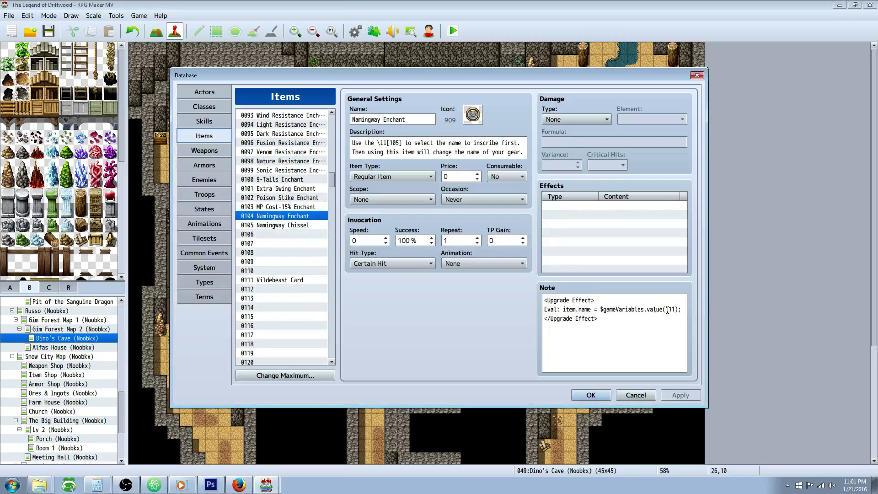
left_click_drag(667, 310, 676, 310)
left_click(677, 310)
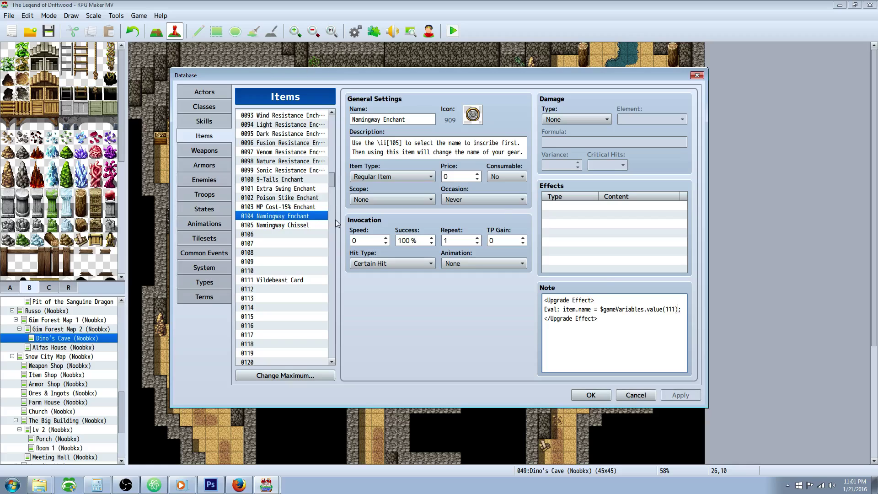
left_click(583, 393)
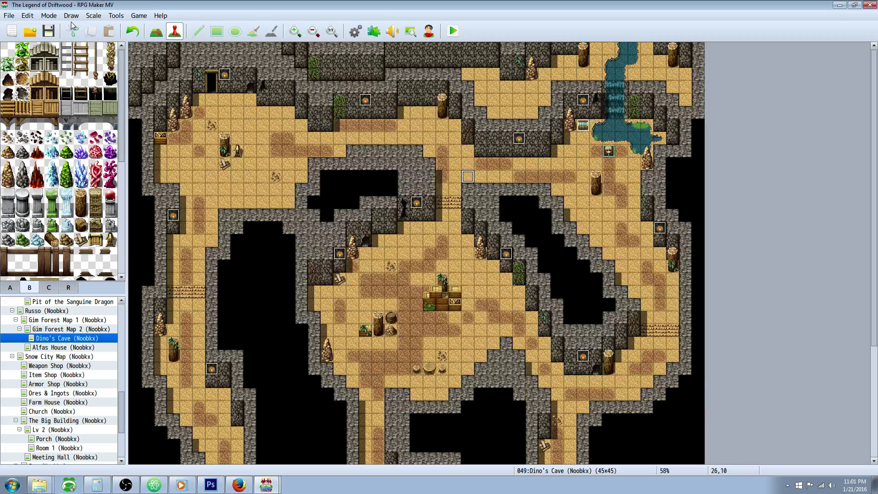
Launch a full-screen playtest and start a new game
left_click(452, 31)
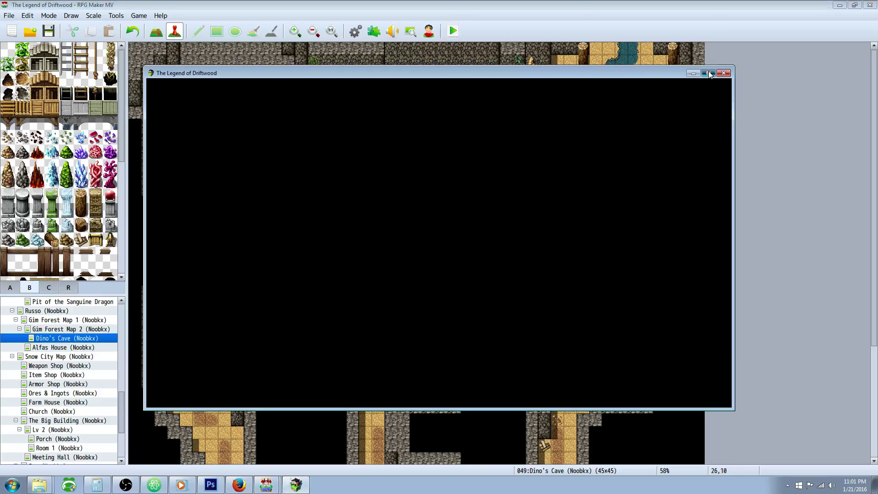
left_click(708, 74)
left_click(440, 320)
left_click(440, 320)
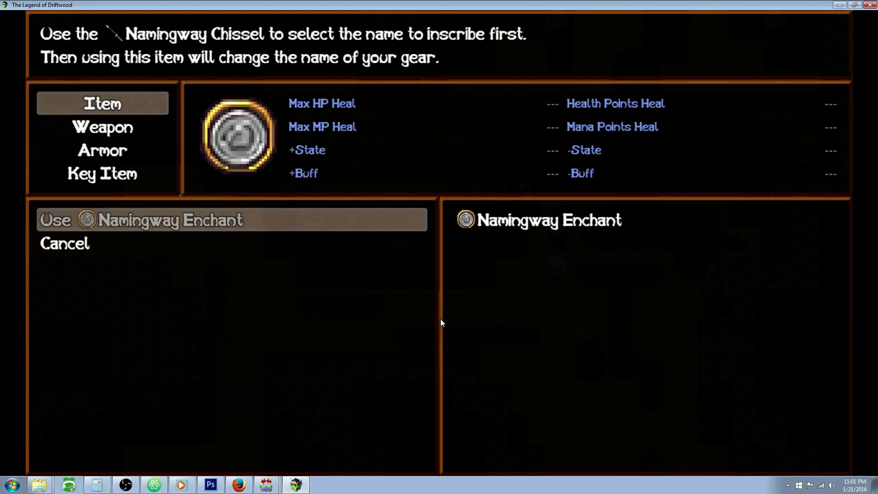
Browse the inventory's weapon and item lists, ending on Namingway Enchant's renaming description
key("Escape")
key("Escape")
key("Down")
key("Return")
key("Return")
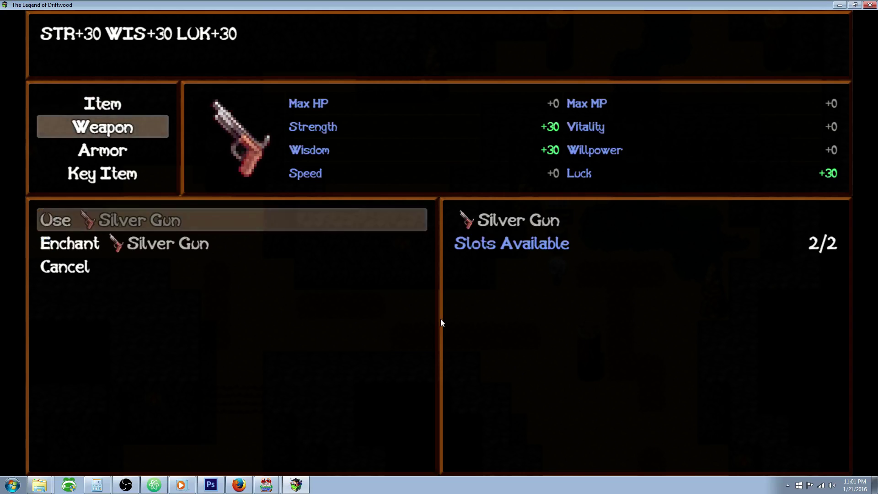
key("Down")
key("Return")
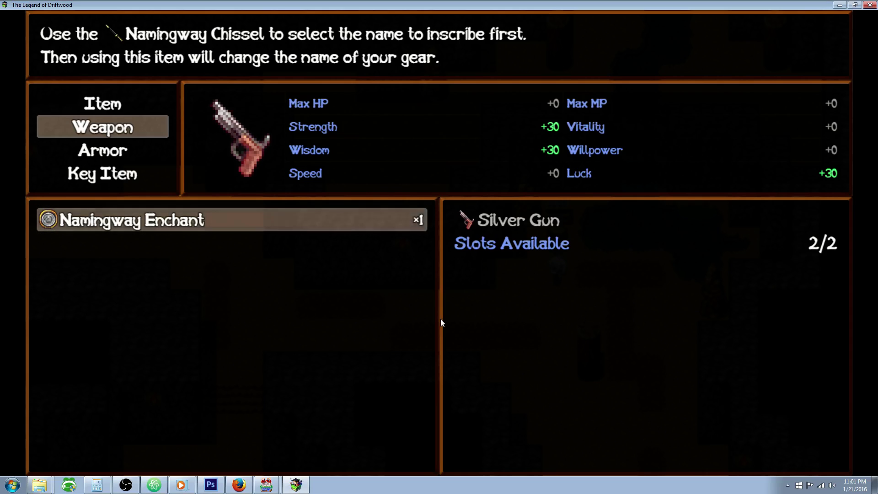
key("Return")
key("Return")
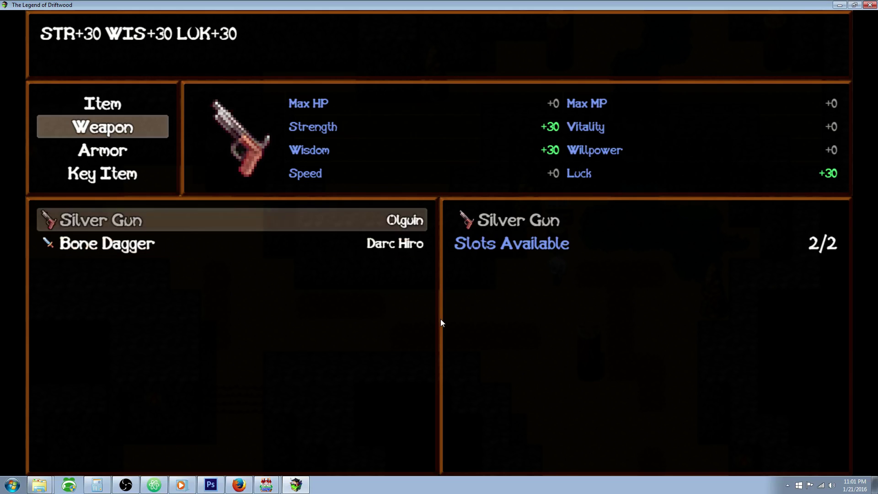
key("Escape")
key("Return")
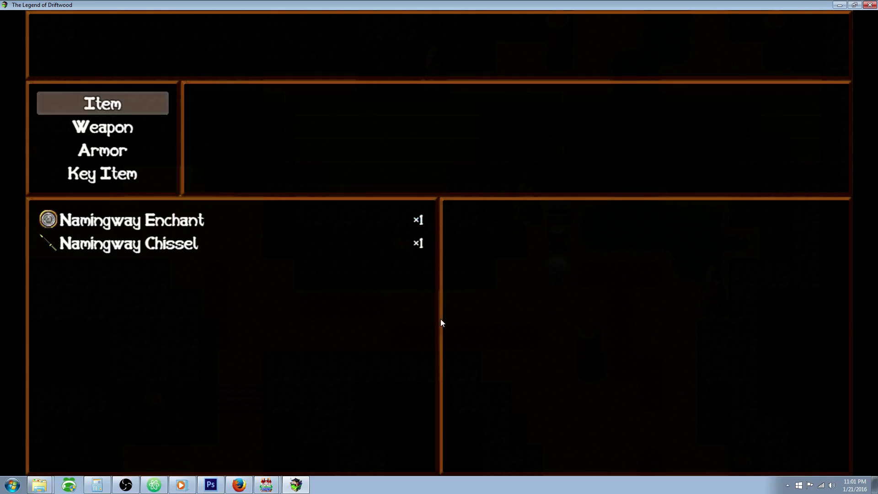
key("Return")
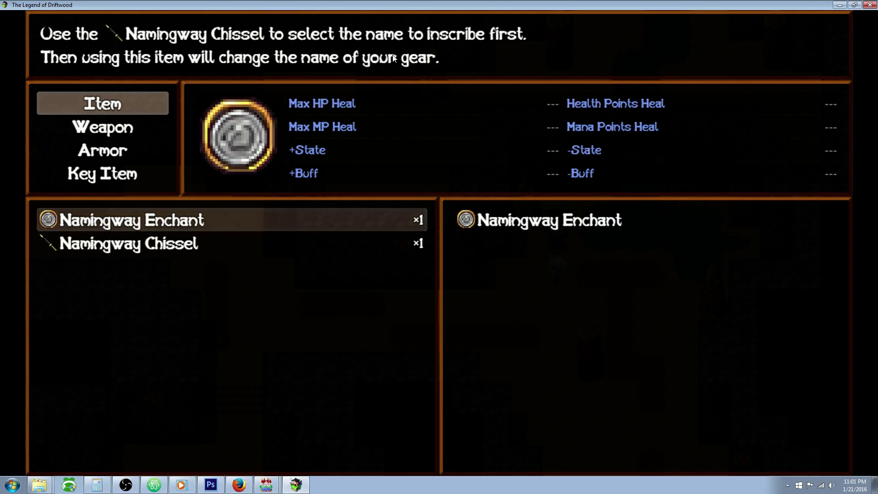
Use the Namingway Chissel from the item list to bring up the Name your gear grid
right_click(427, 266)
key("Return")
key("Down")
key("Return")
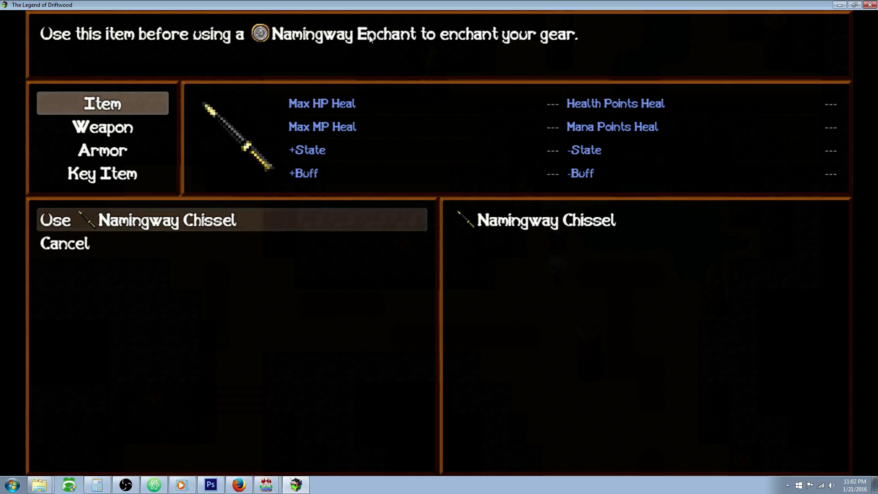
key("Return")
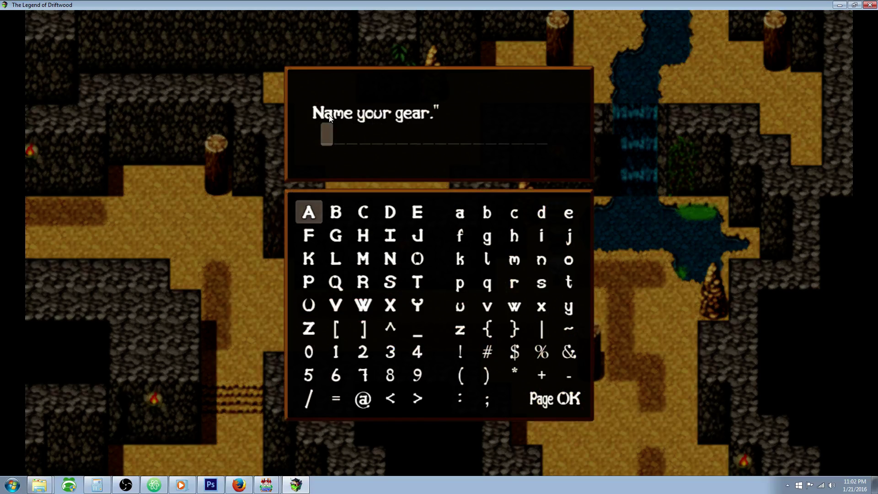
Enter the letters r and i on the grid, making the name Dri
key("Down")
key("Right")
key("Right")
key("Right")
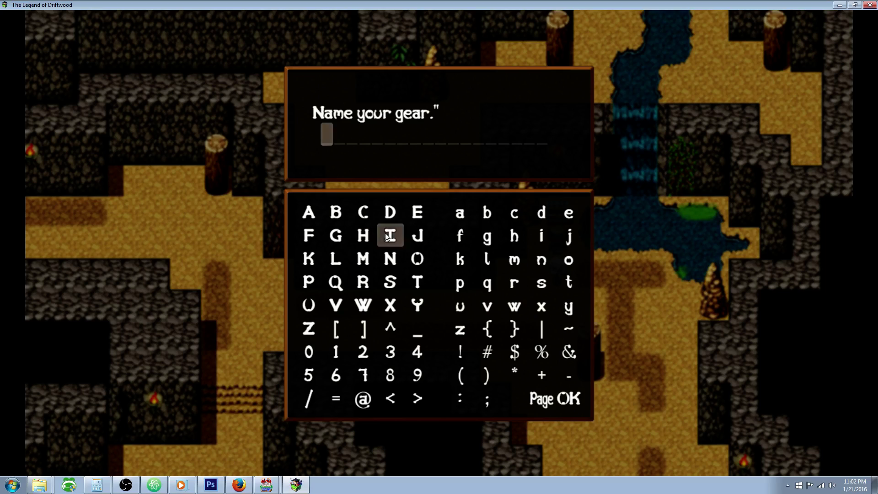
key("Right")
key("Right")
key("Right")
key("Down")
key("Down")
Add the letter f, making the gear name Drif
key("Down")
key("Right")
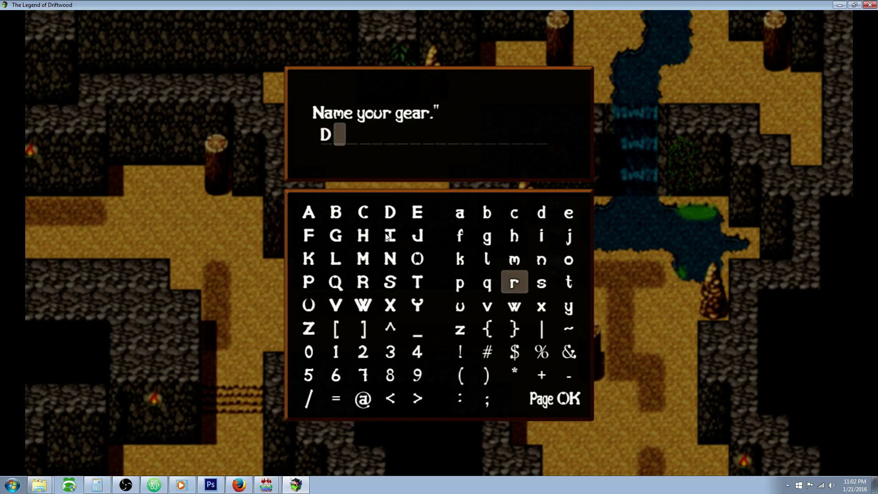
key("Return")
key("Up")
key("Right")
key("Up")
key("Return")
key("Down")
key("Down")
key("Left")
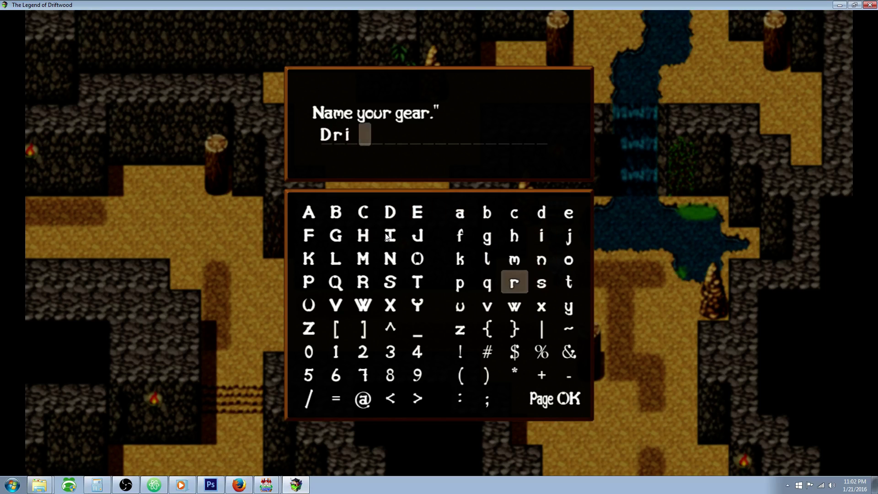
key("Right")
key("Left")
key("Left")
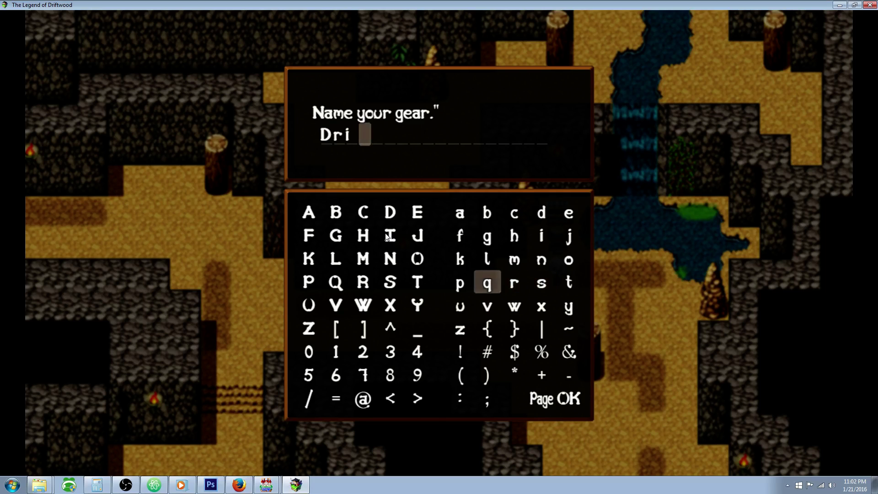
key("Up")
key("Up")
key("Left")
key("Return")
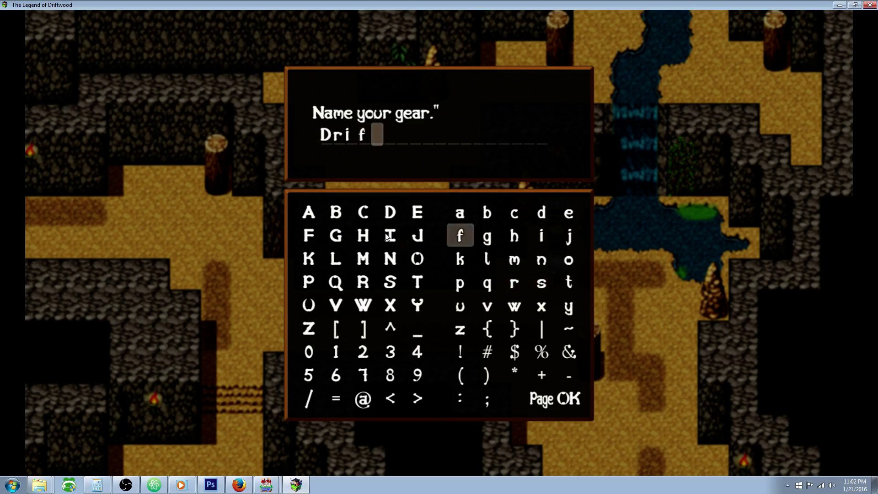
Add t and y to complete the name Drifty and confirm it
key("Down")
key("Right")
key("Right")
key("Right")
key("Right")
key("Down")
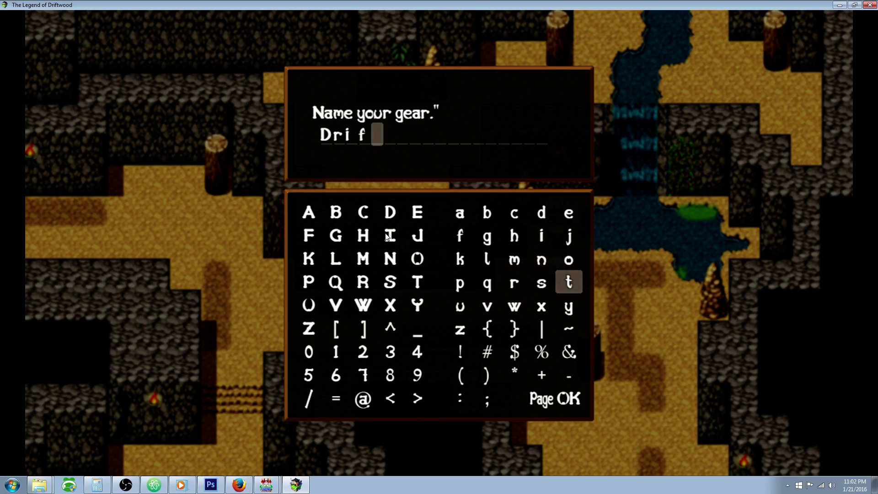
key("Return")
key("Down")
key("Return")
key("Down")
key("Down")
key("Down")
key("Down")
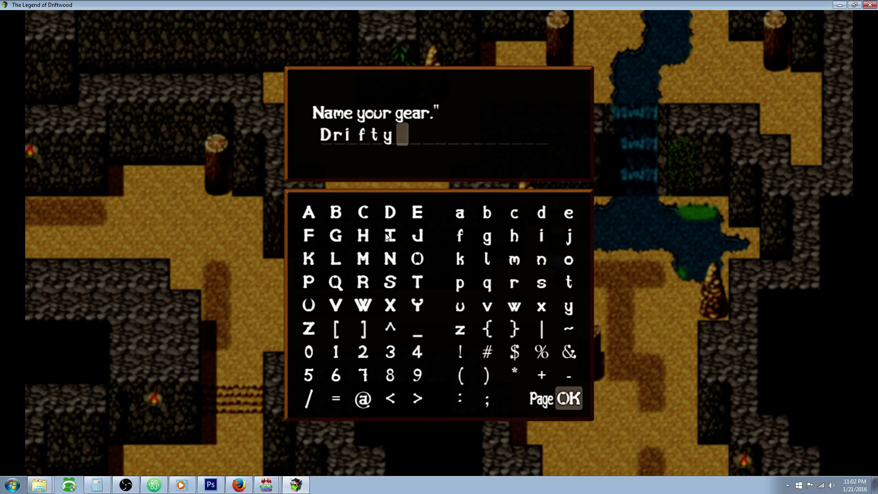
key("Return")
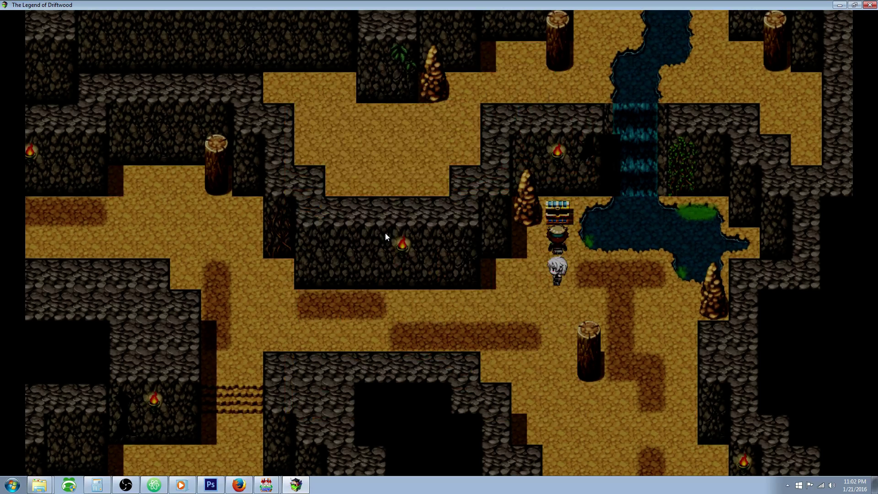
key("Escape")
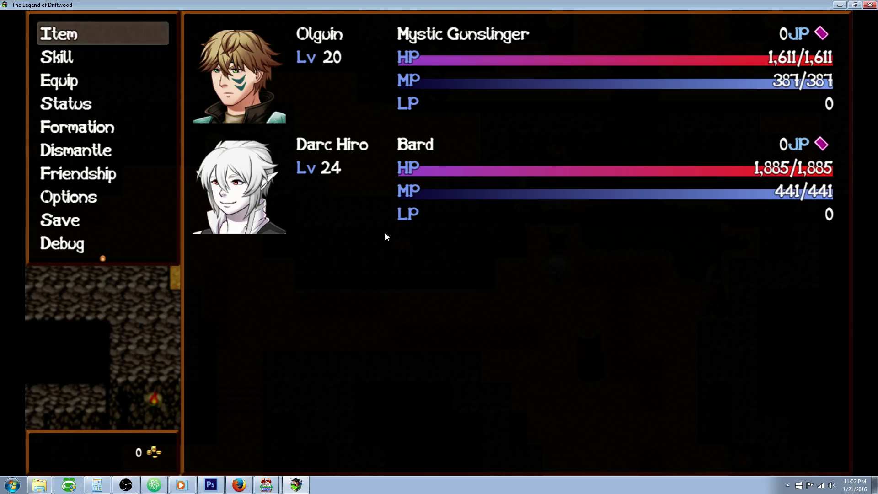
From the main menu's Item list, select the Namingway Enchant
key("Down")
key("Down")
key("Up")
key("Up")
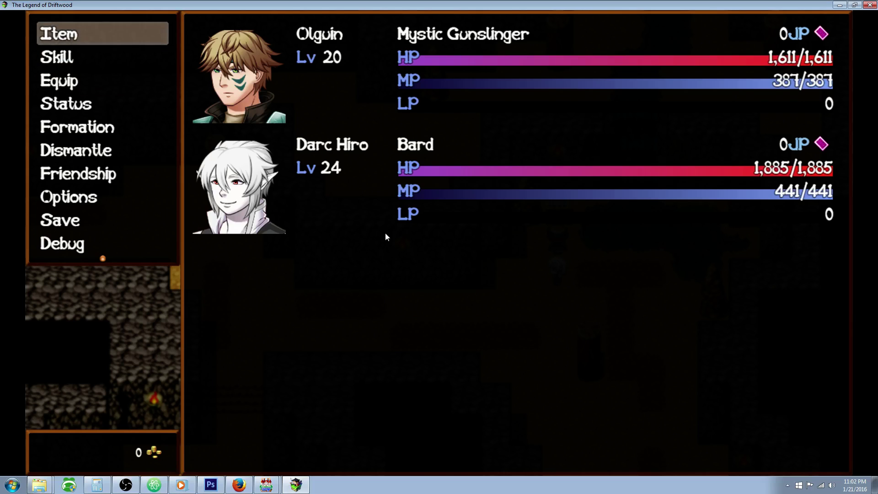
key("Return")
key("Return")
key("Return")
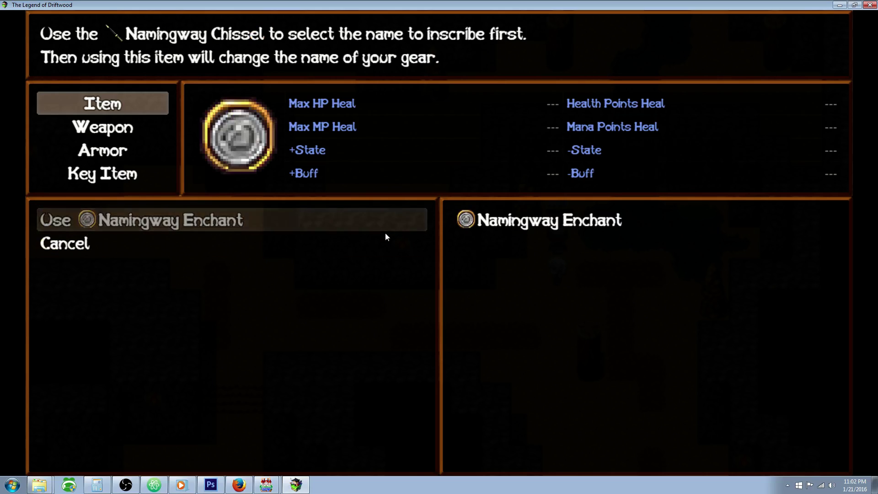
key("Escape")
key("Escape")
key("Down")
key("Up")
key("Return")
key("Down")
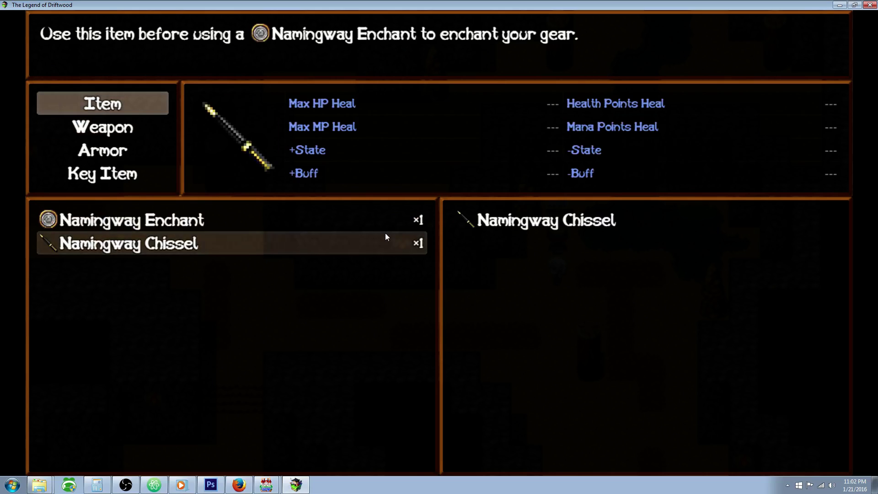
key("Up")
key("Return")
Apply the Namingway Enchant to the Silver Gun, renaming it Drifty
key("Return")
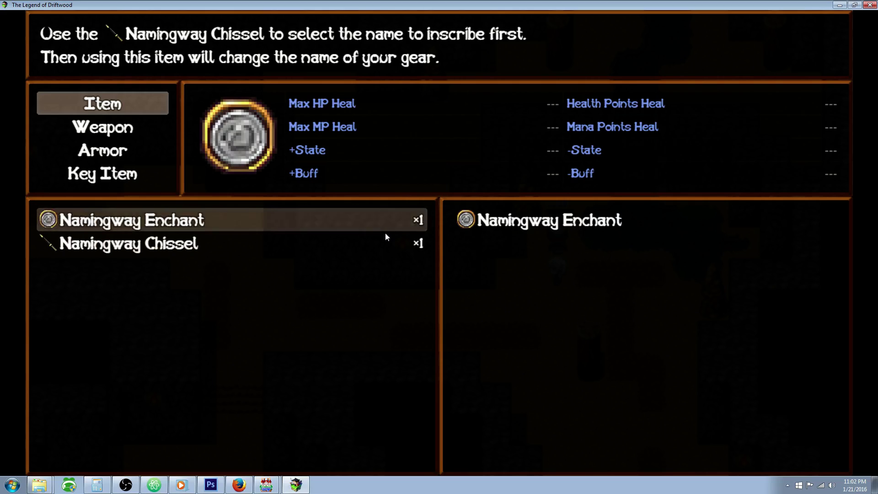
key("Return")
key("Return")
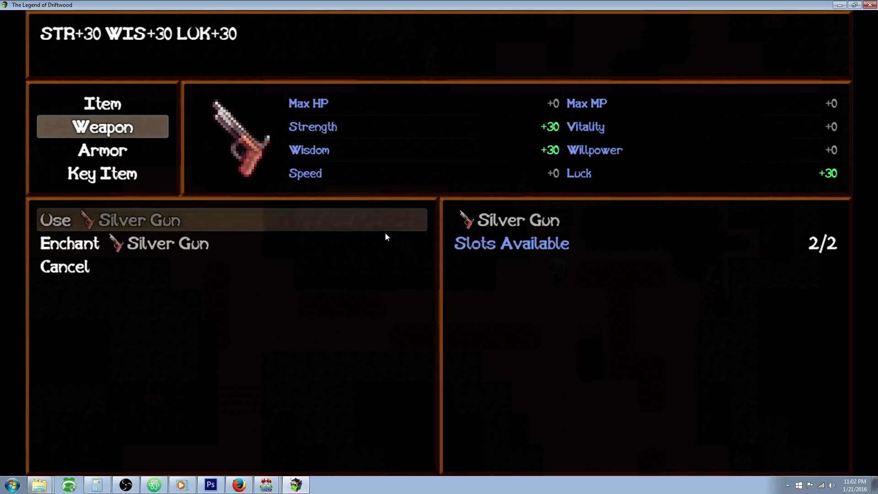
key("Down")
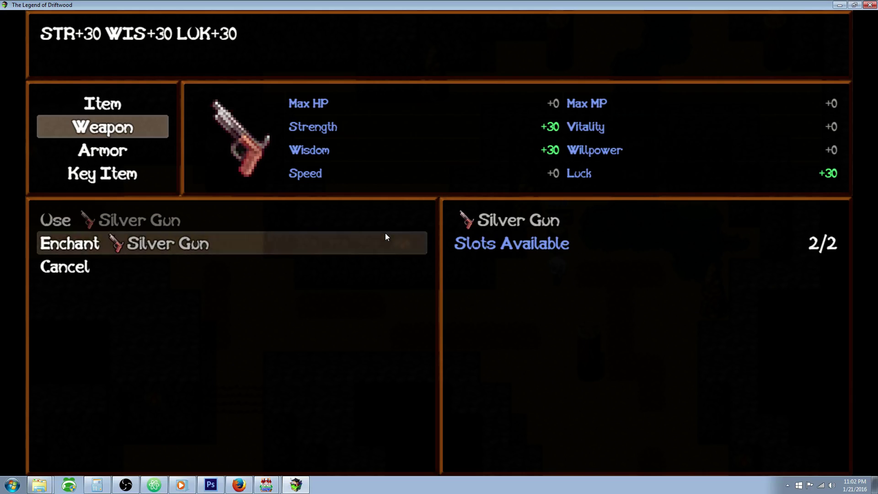
key("Return")
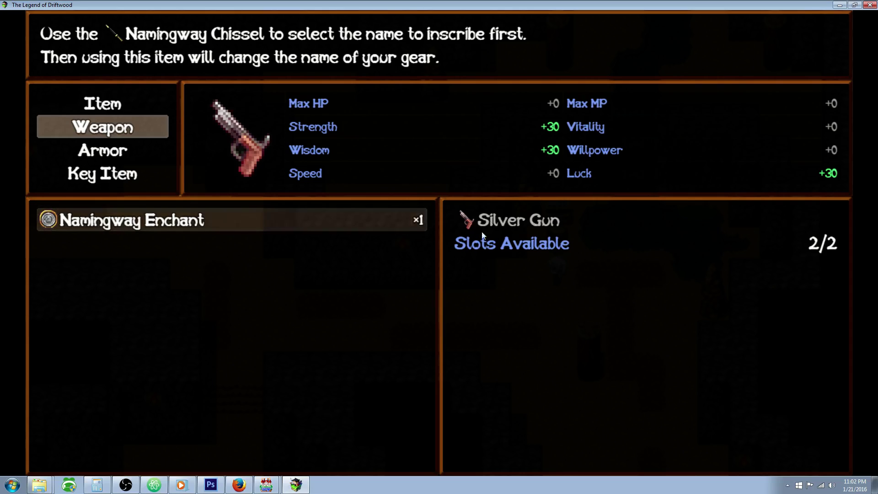
key("Return")
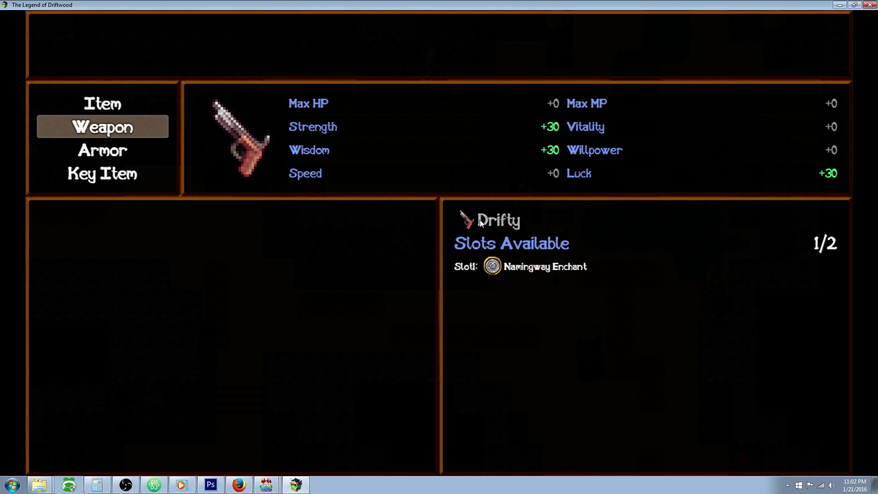
Close the weapon list and menus to return to the cave map
key("Escape")
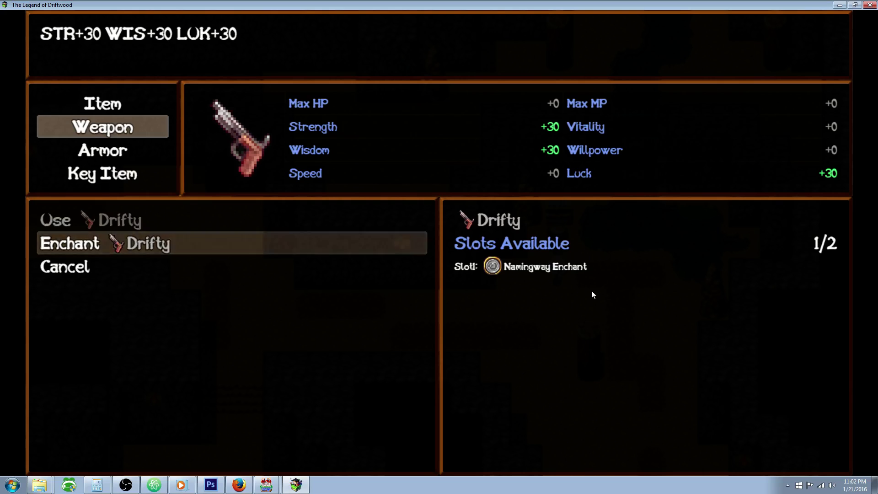
key("Escape")
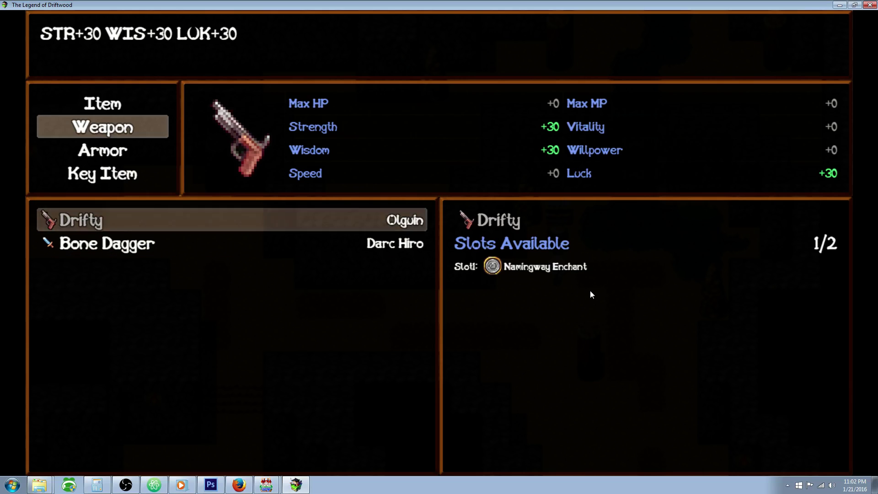
key("Escape")
key("Escape")
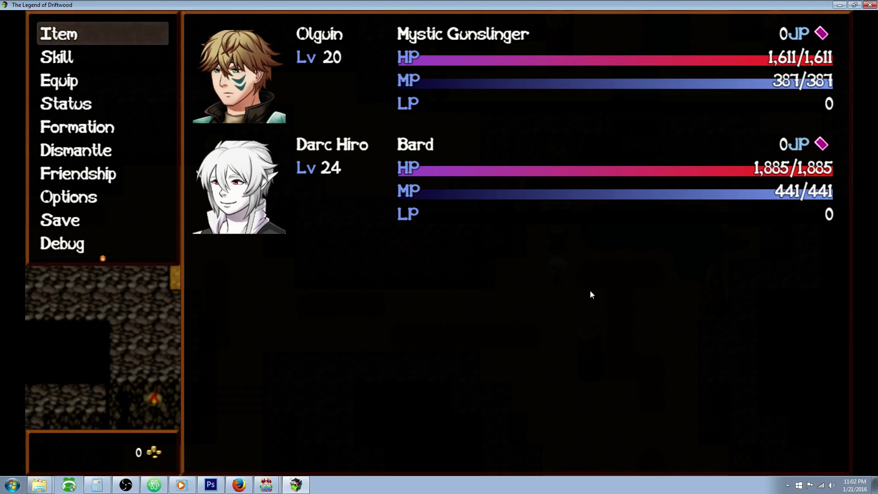
key("Escape")
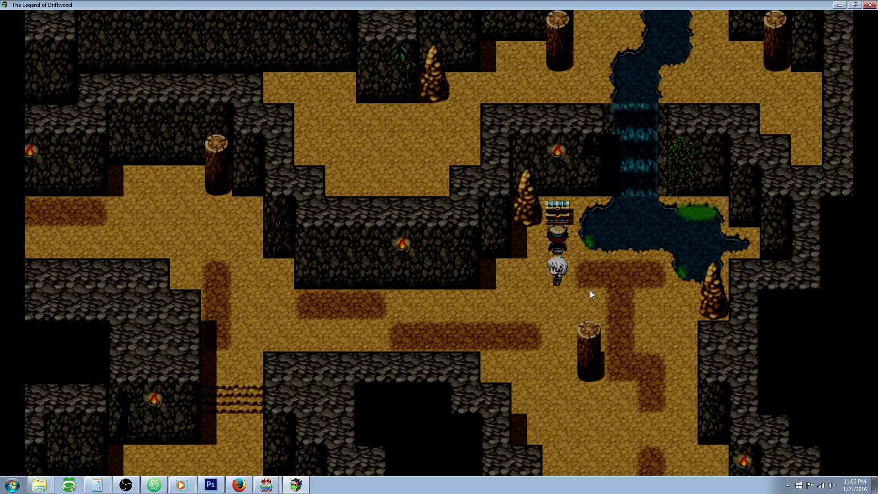